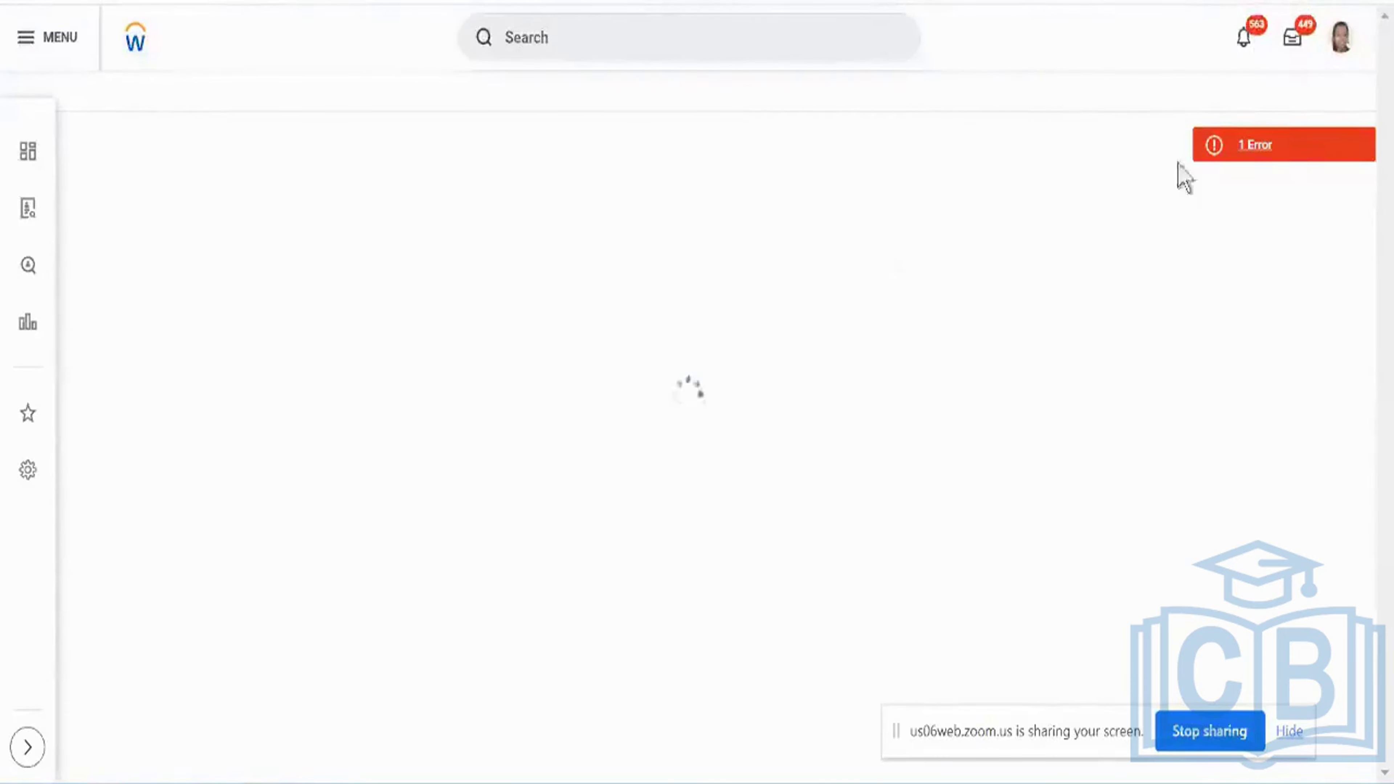
Search for the employee on leave using the "worker:" prefix with the full name, and open that worker's profile
click(1278, 171)
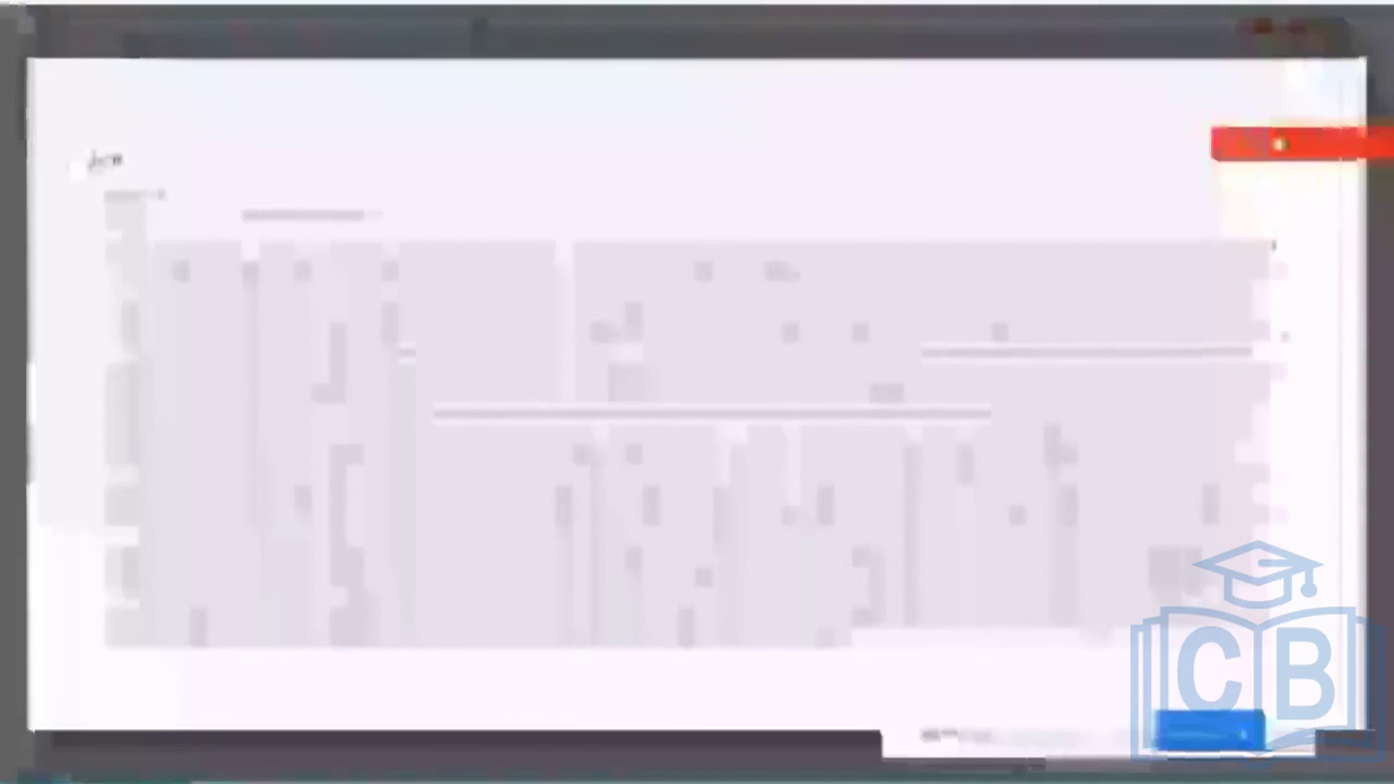
click(632, 44)
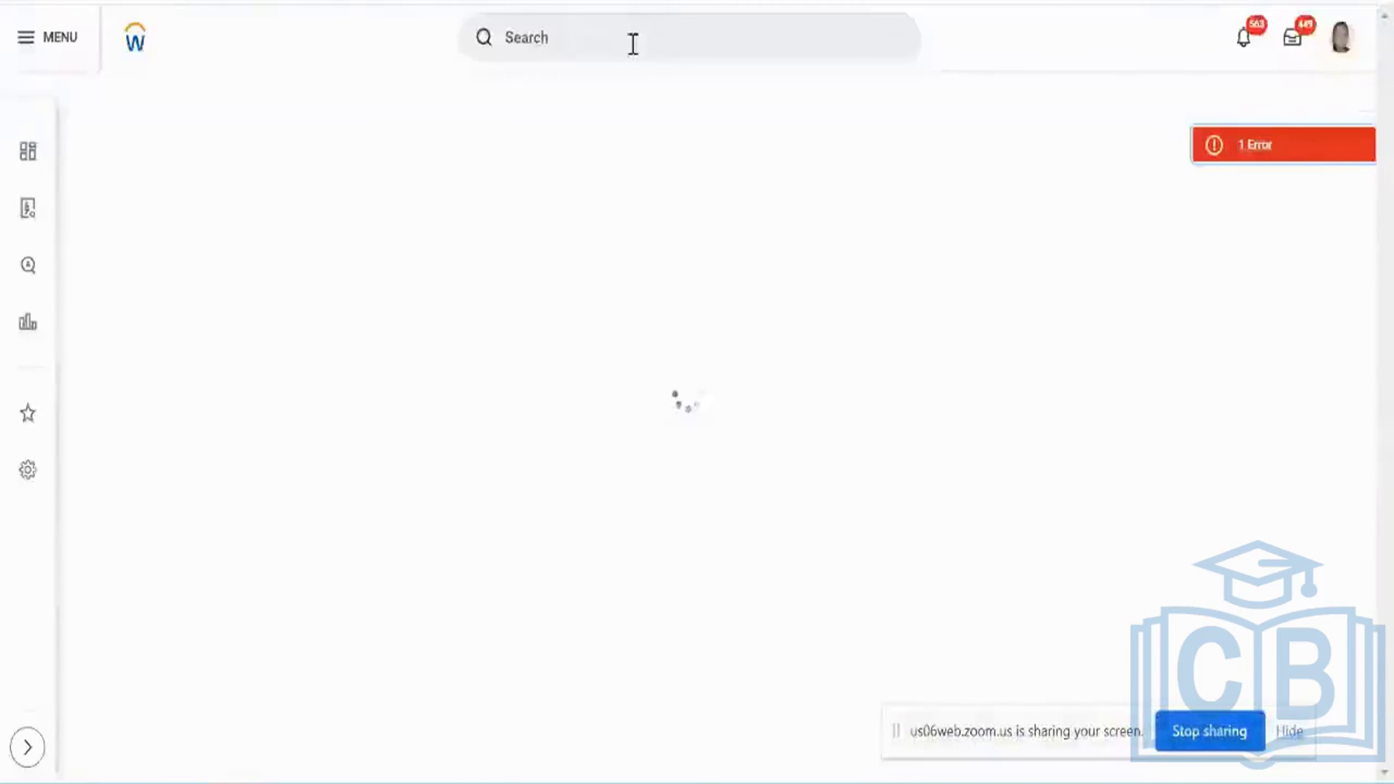
click(632, 44)
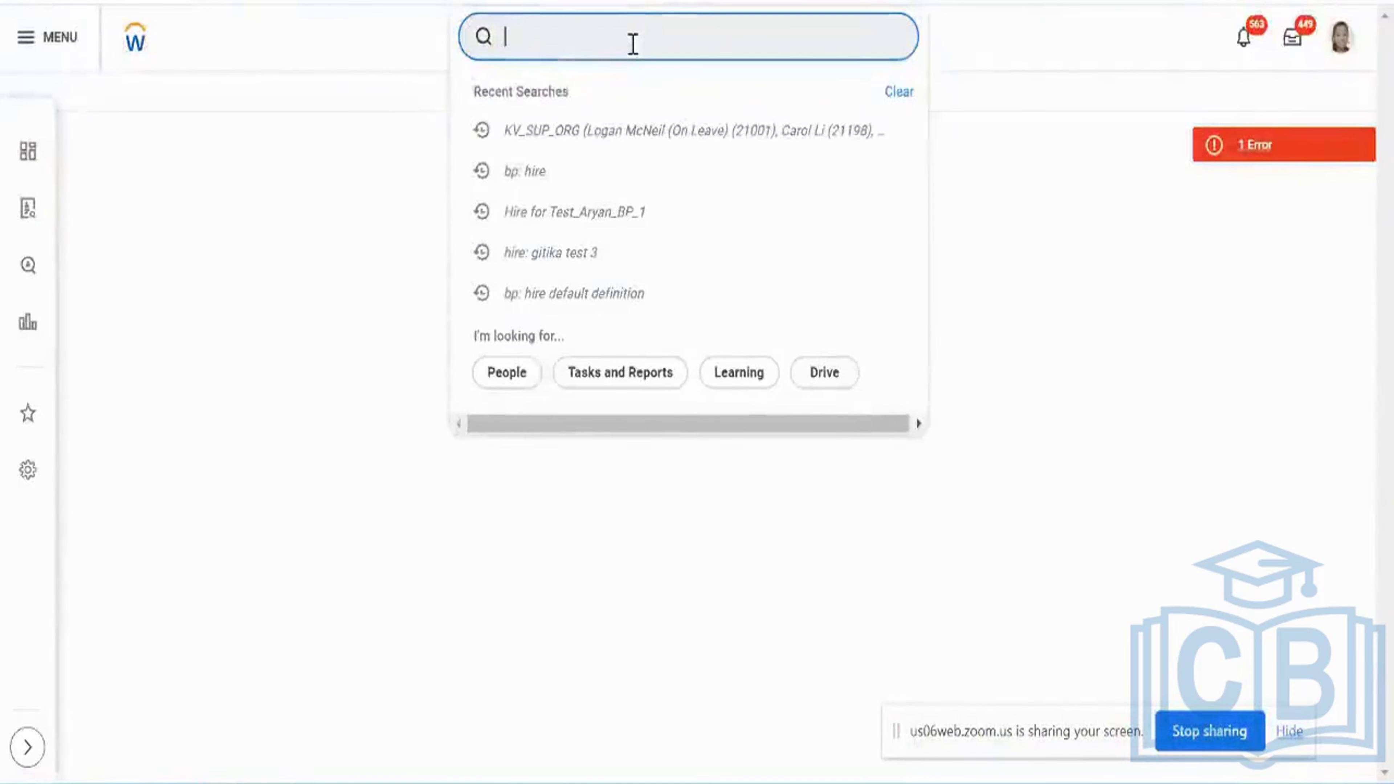
text(wdrker: logan m)
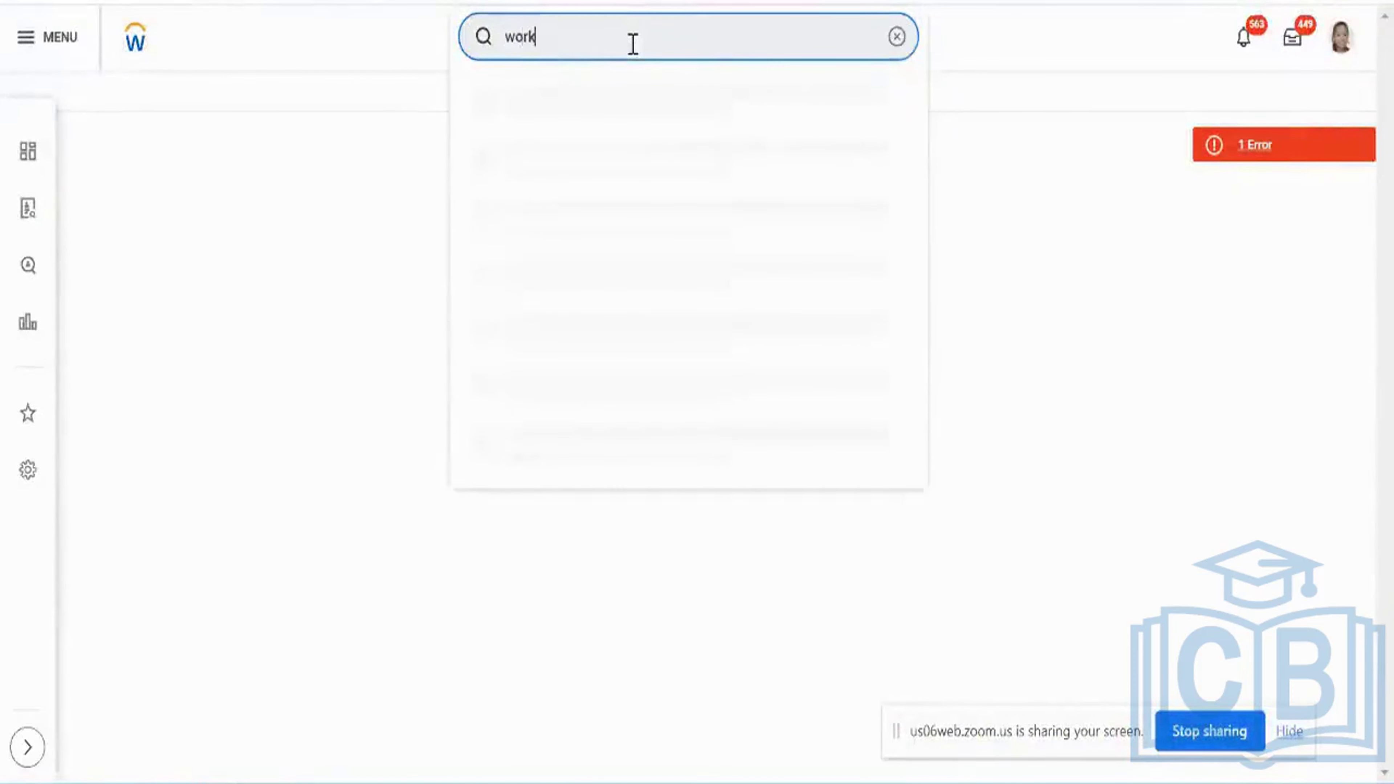
text(cnei)
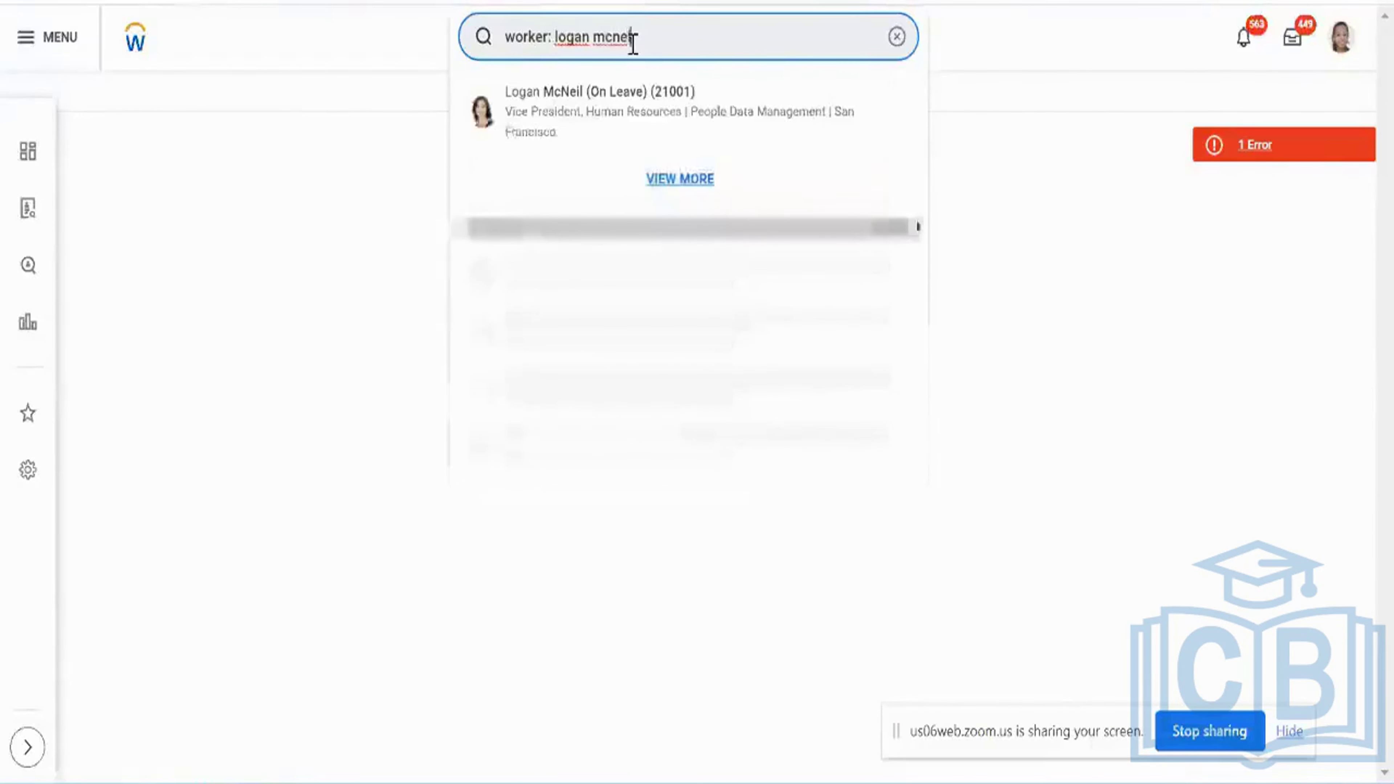
click(638, 130)
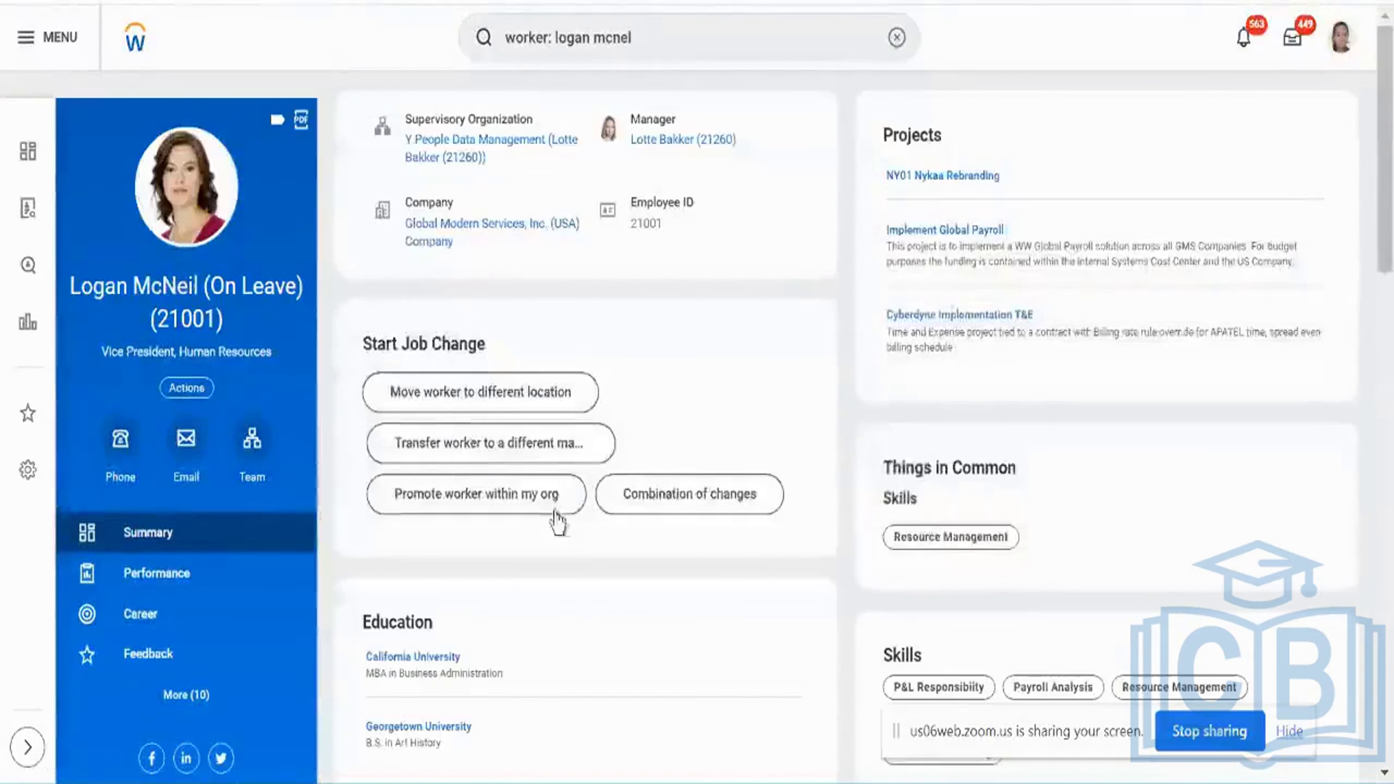
Start a job change for the worker from the actions available on the profile
click(181, 394)
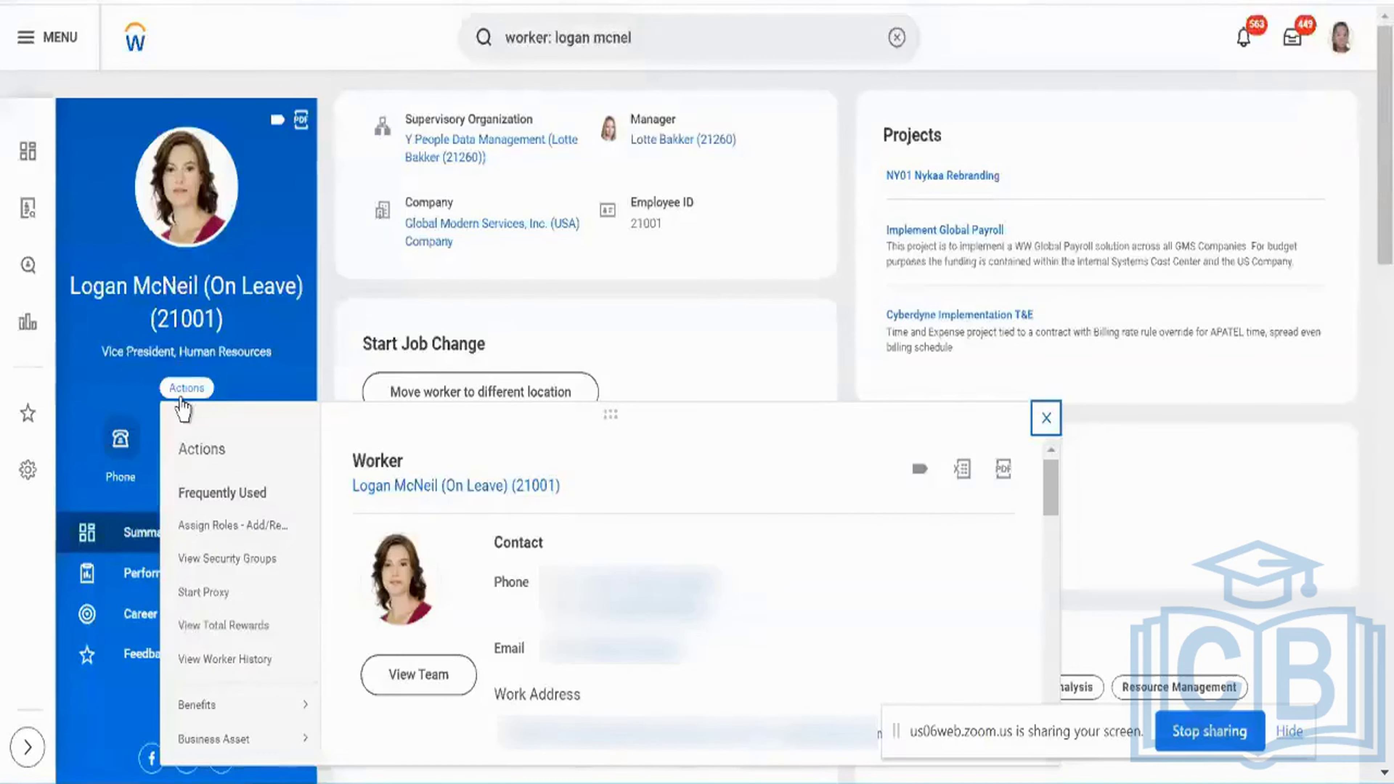
scroll(302, 574, down, 2)
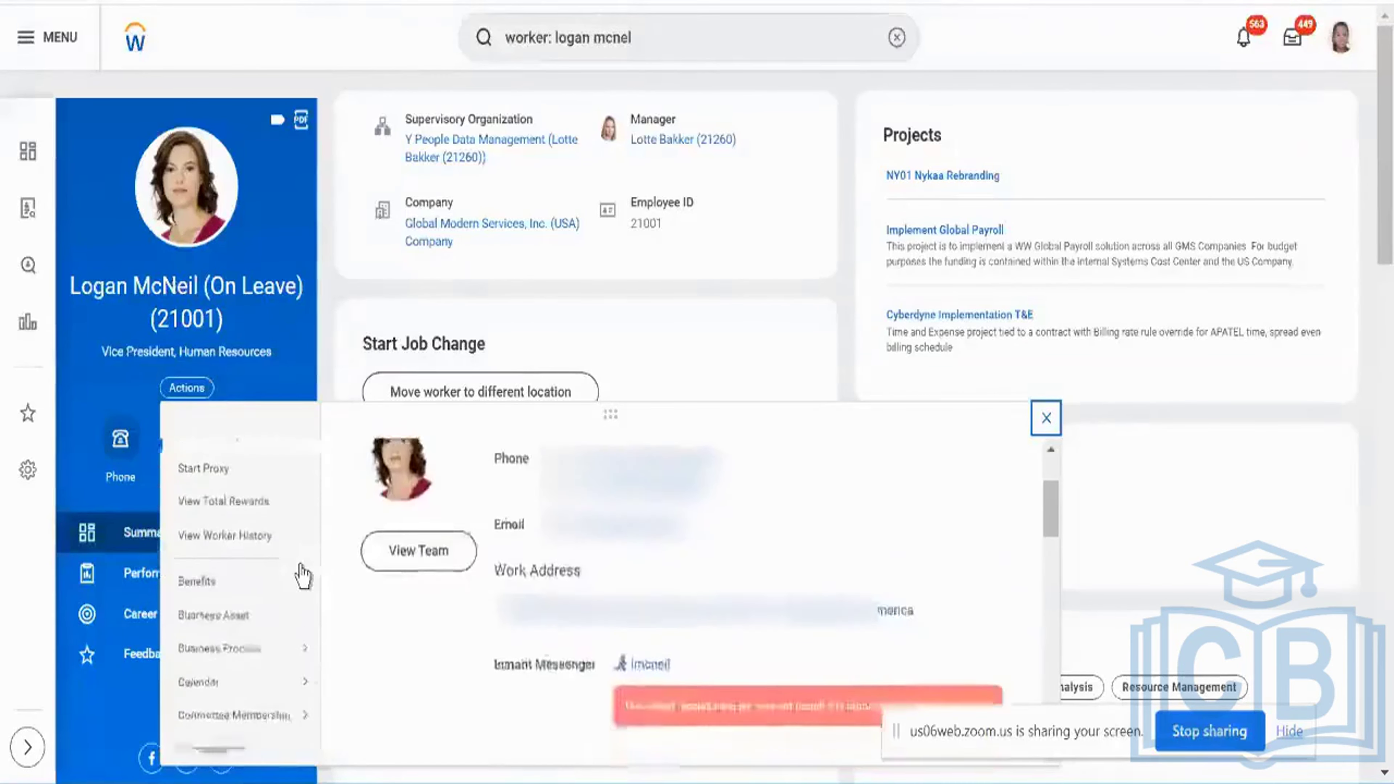
mouse_move(302, 574)
scroll(302, 574, down, 2)
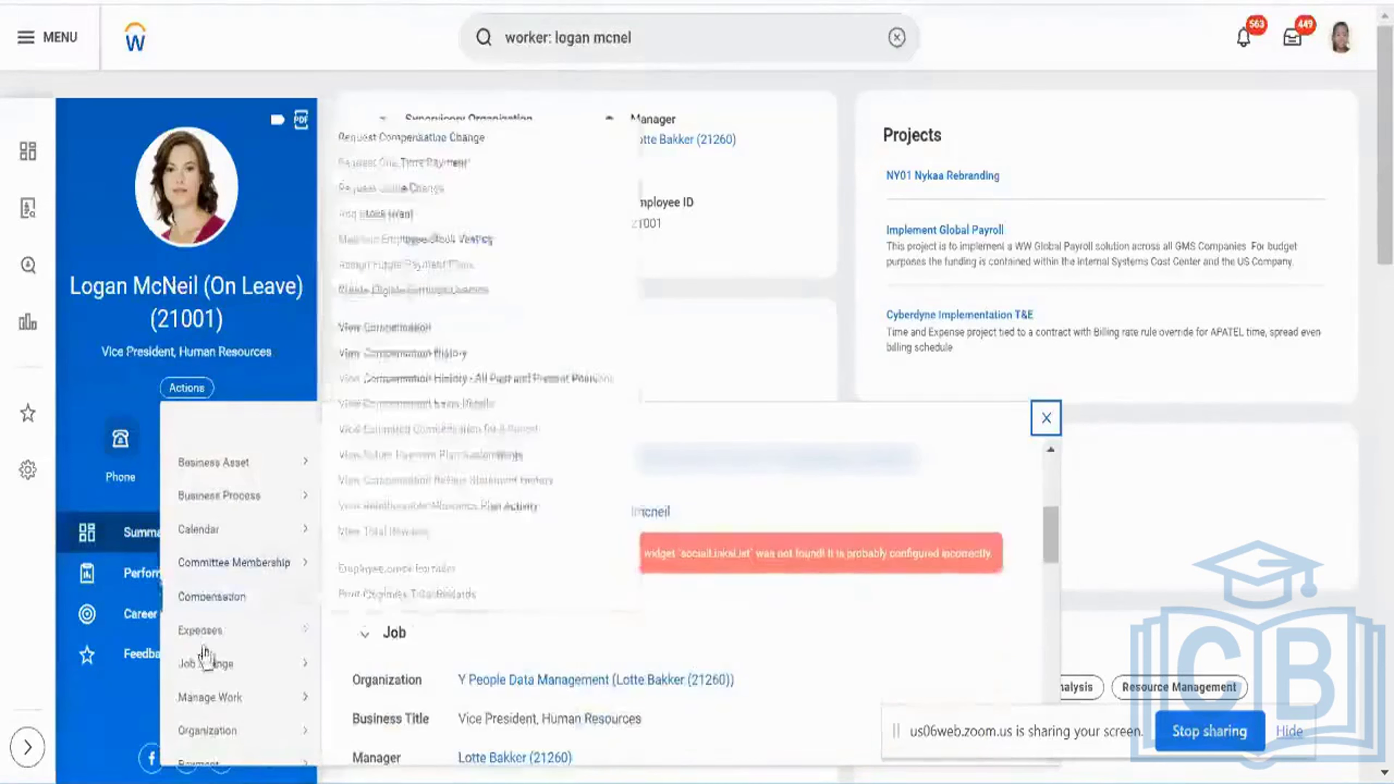
mouse_move(206, 666)
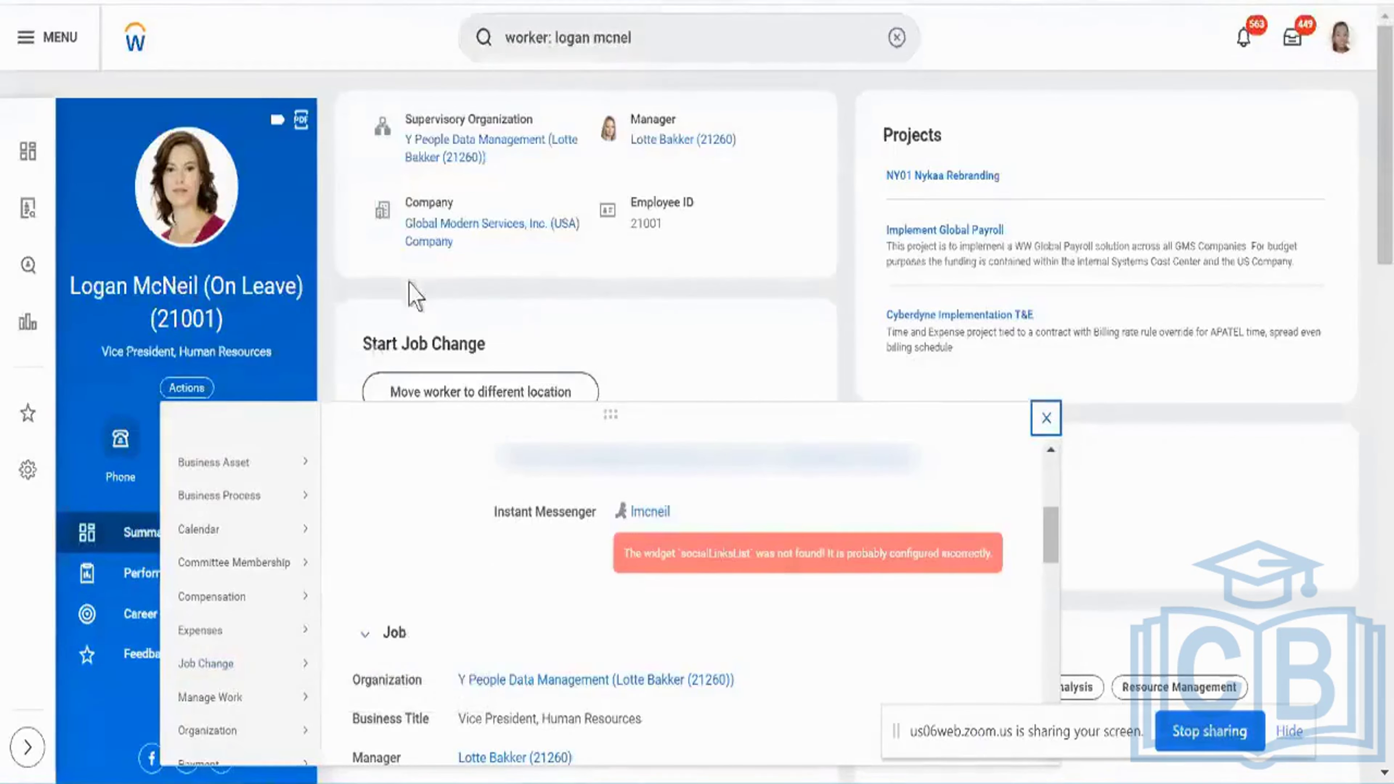
mouse_move(279, 702)
mouse_move(304, 665)
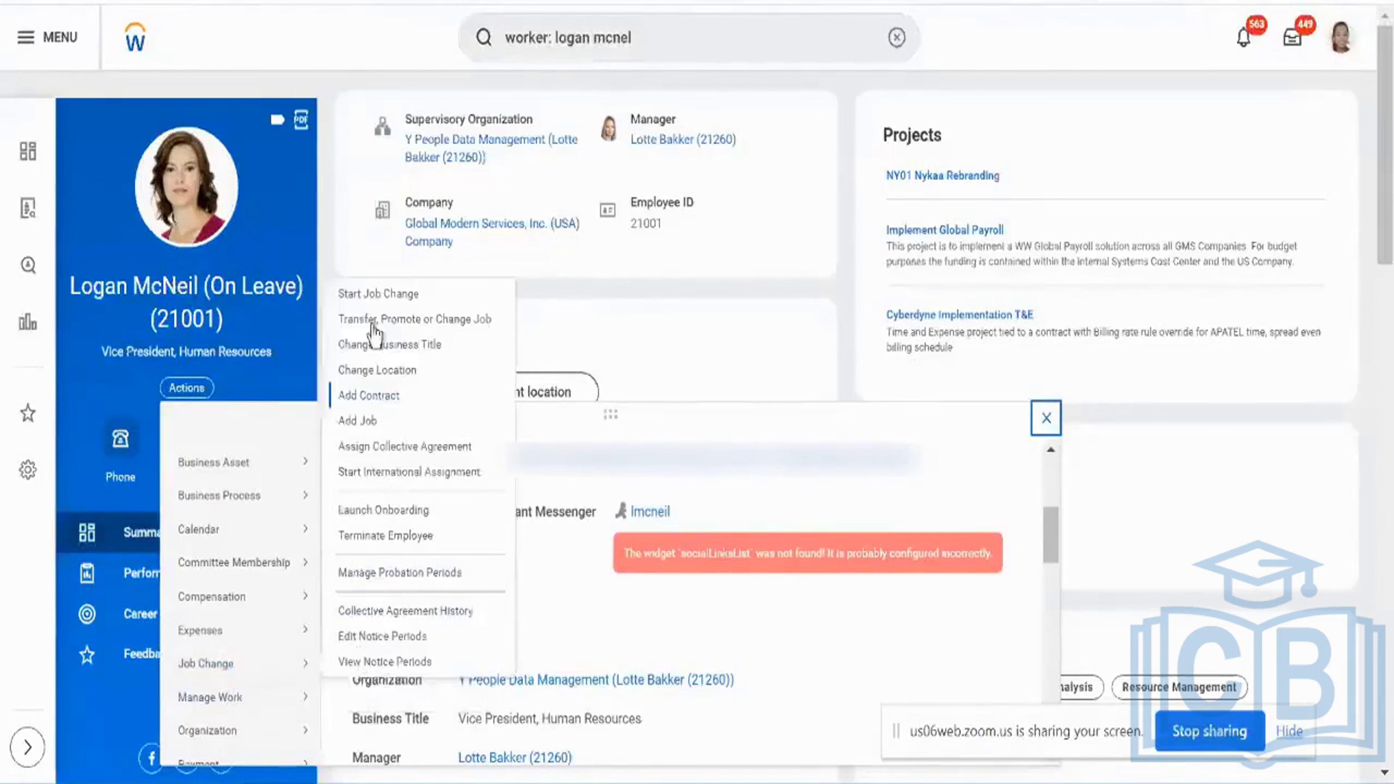
click(374, 302)
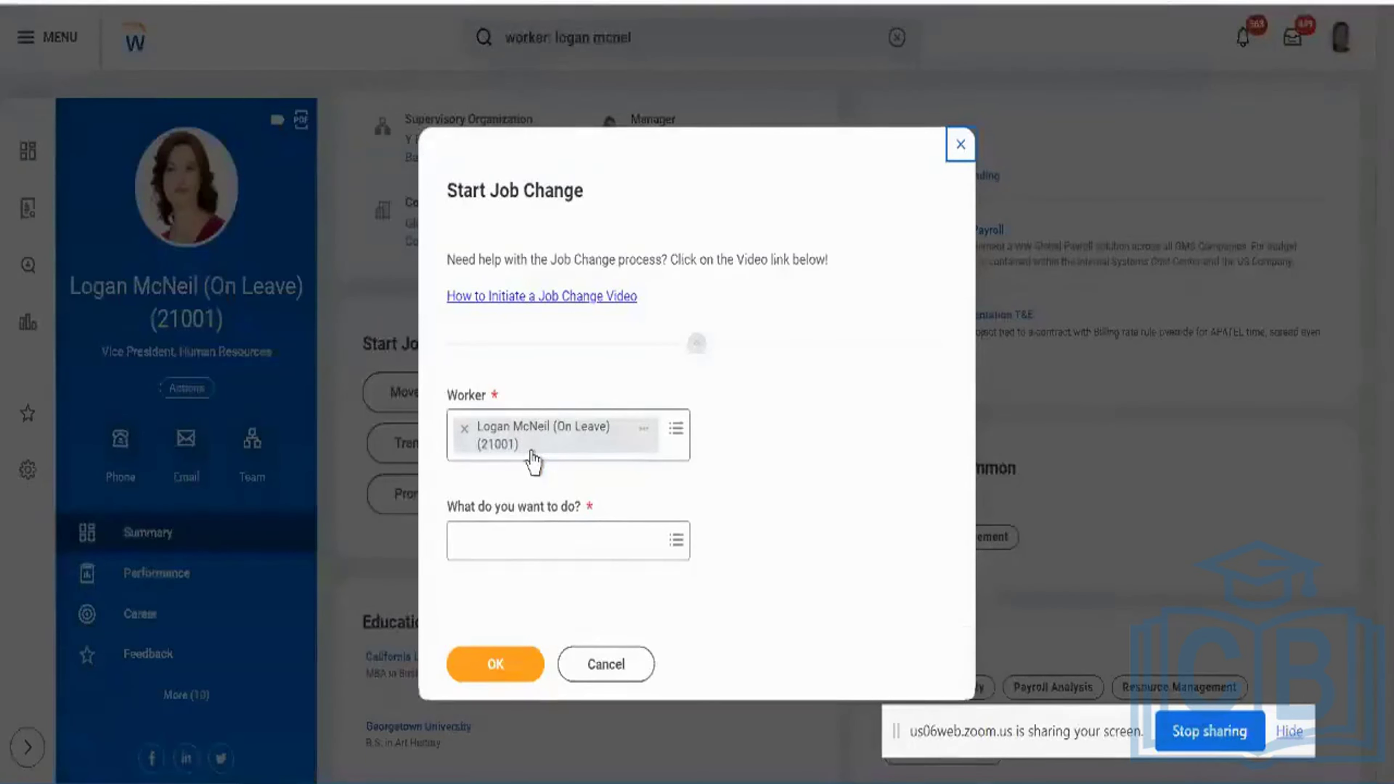
Set the job change to "Move worker to different location" and proceed with it
click(573, 545)
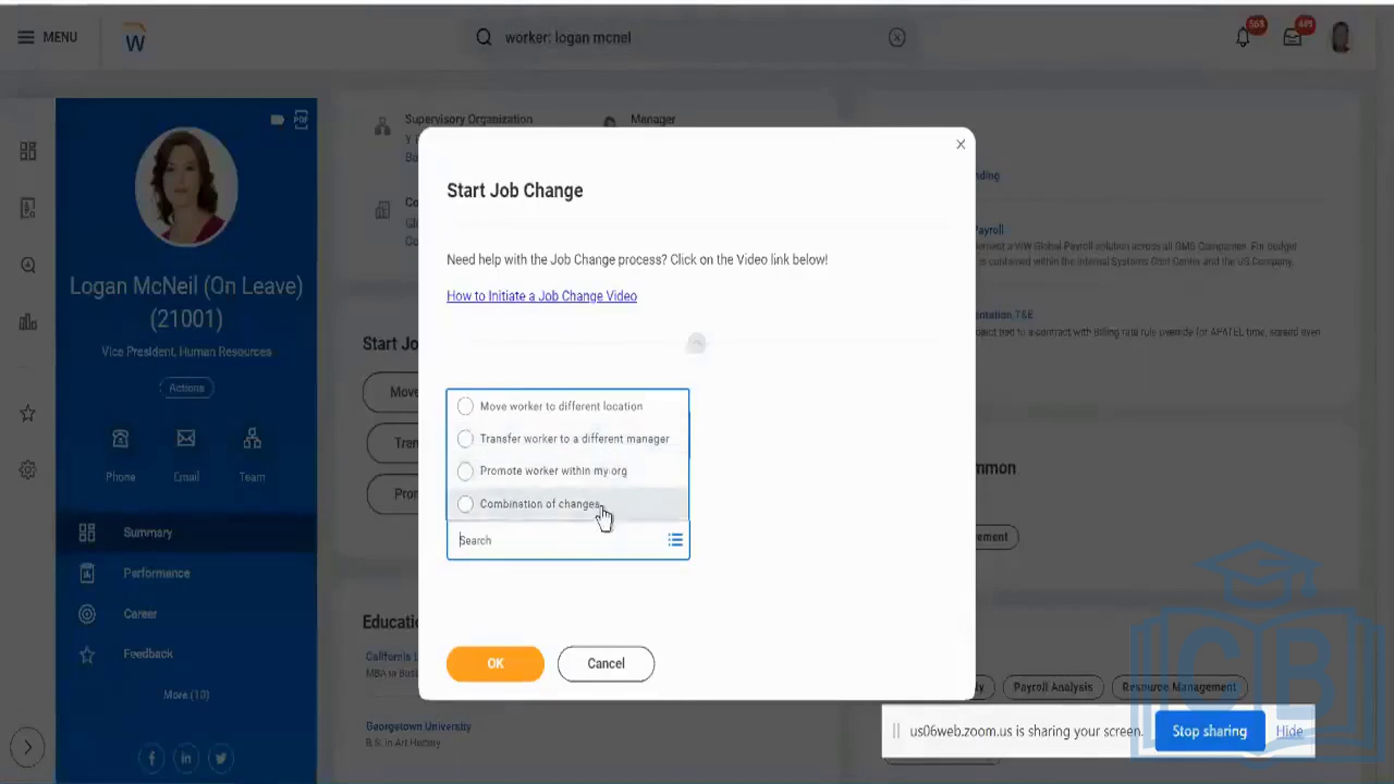
click(548, 409)
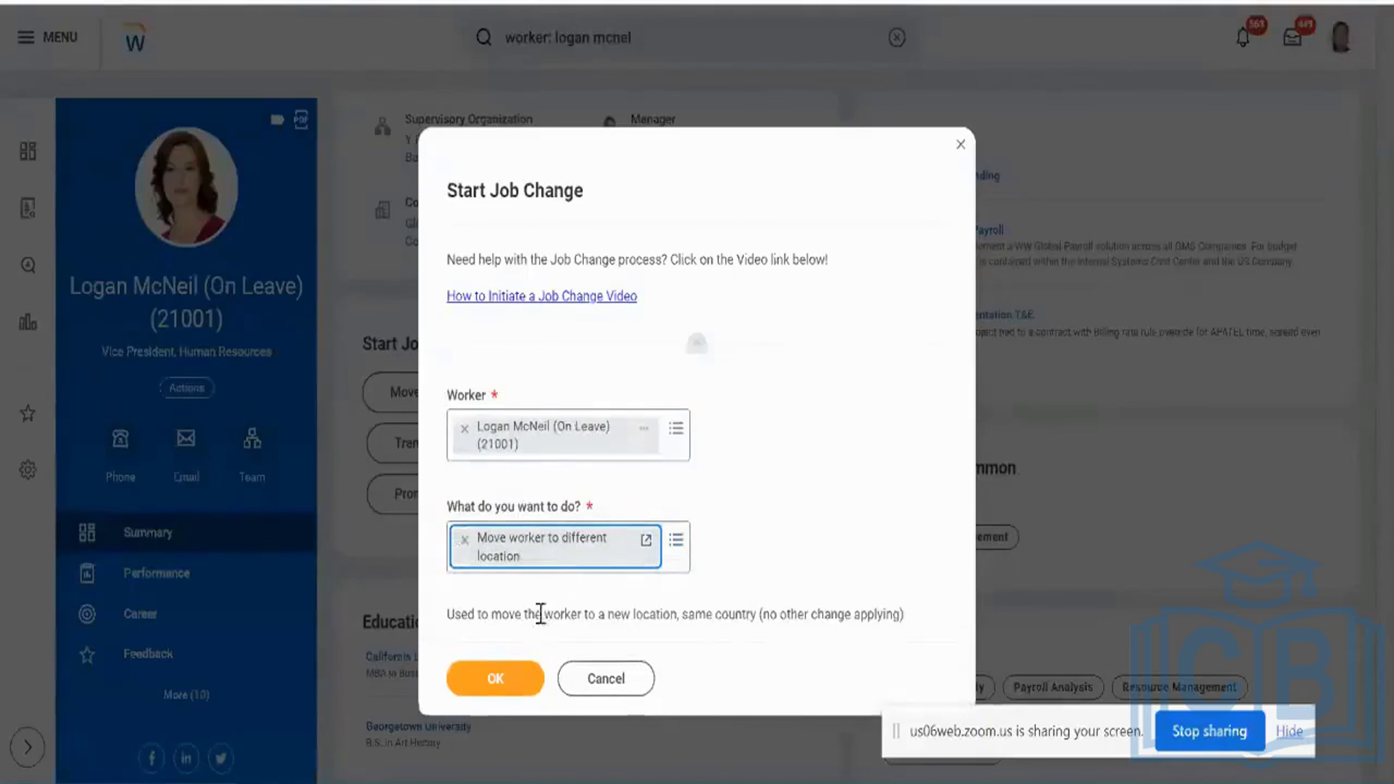
click(512, 682)
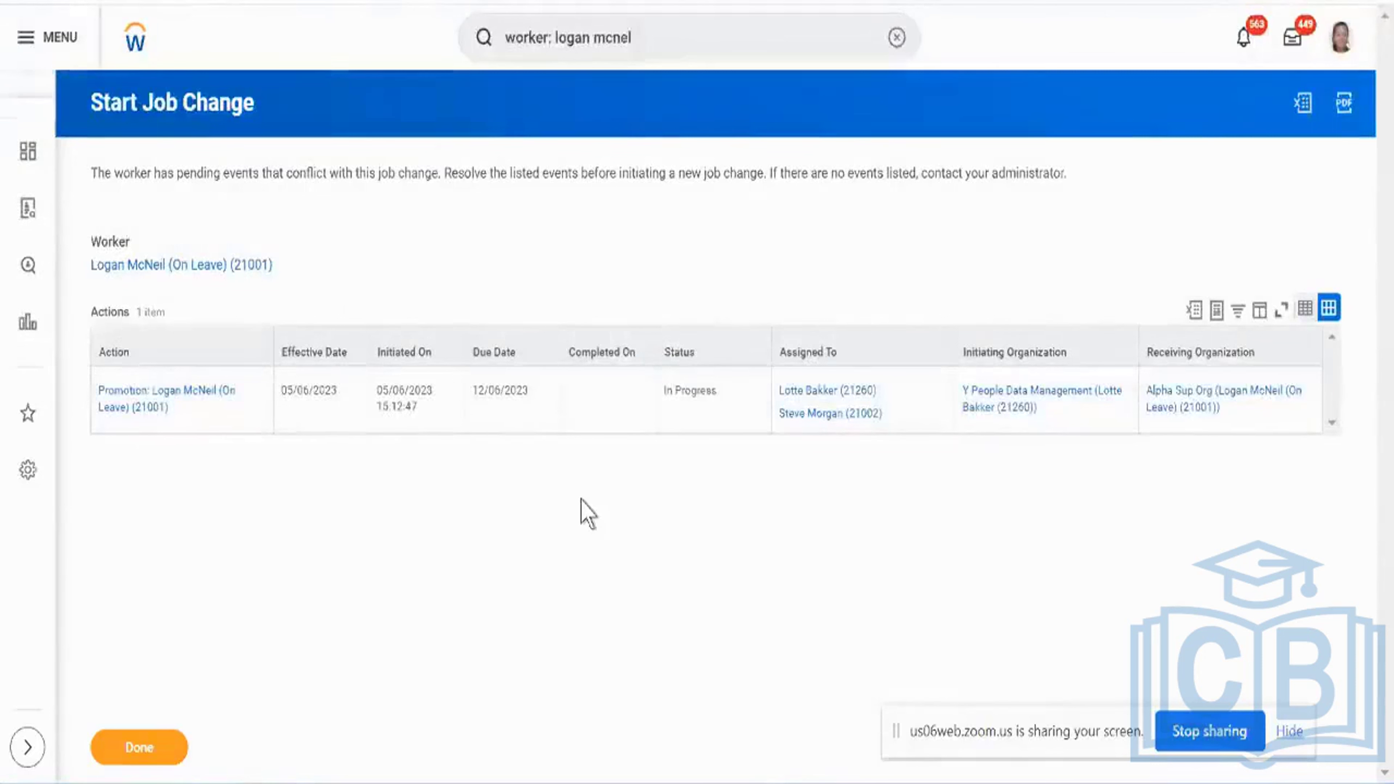
Check the conflicting pending promotion event and open the cancellation of its business process
triple_click(225, 176)
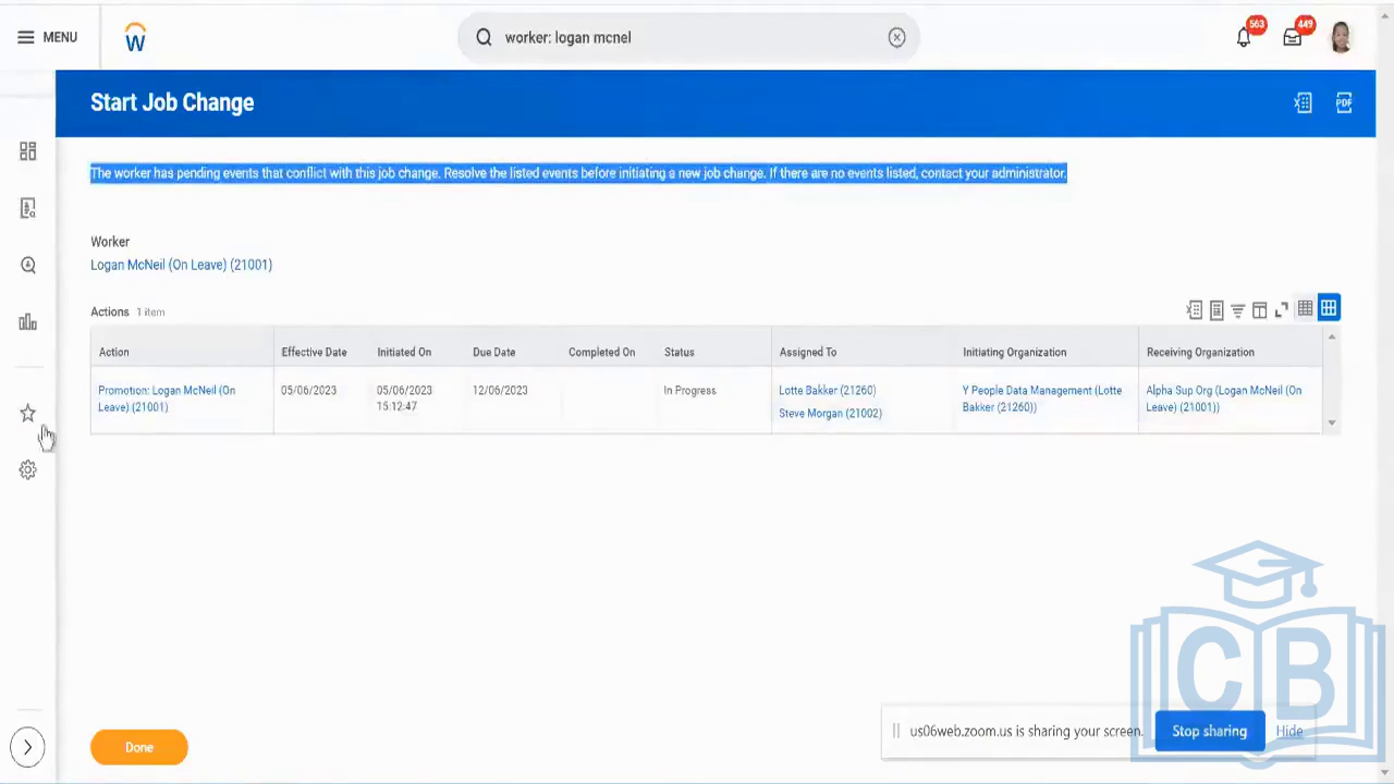
double_click(300, 392)
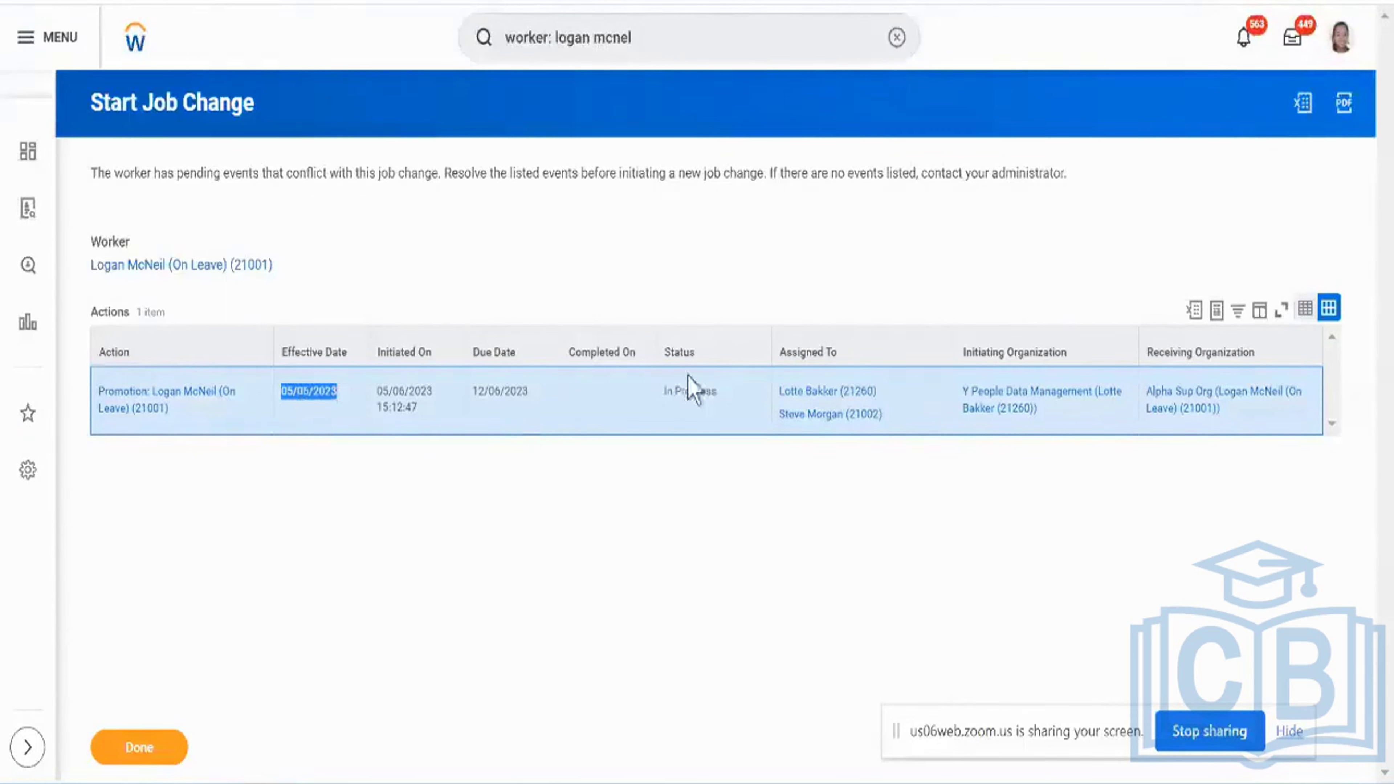
mouse_move(179, 411)
click(180, 408)
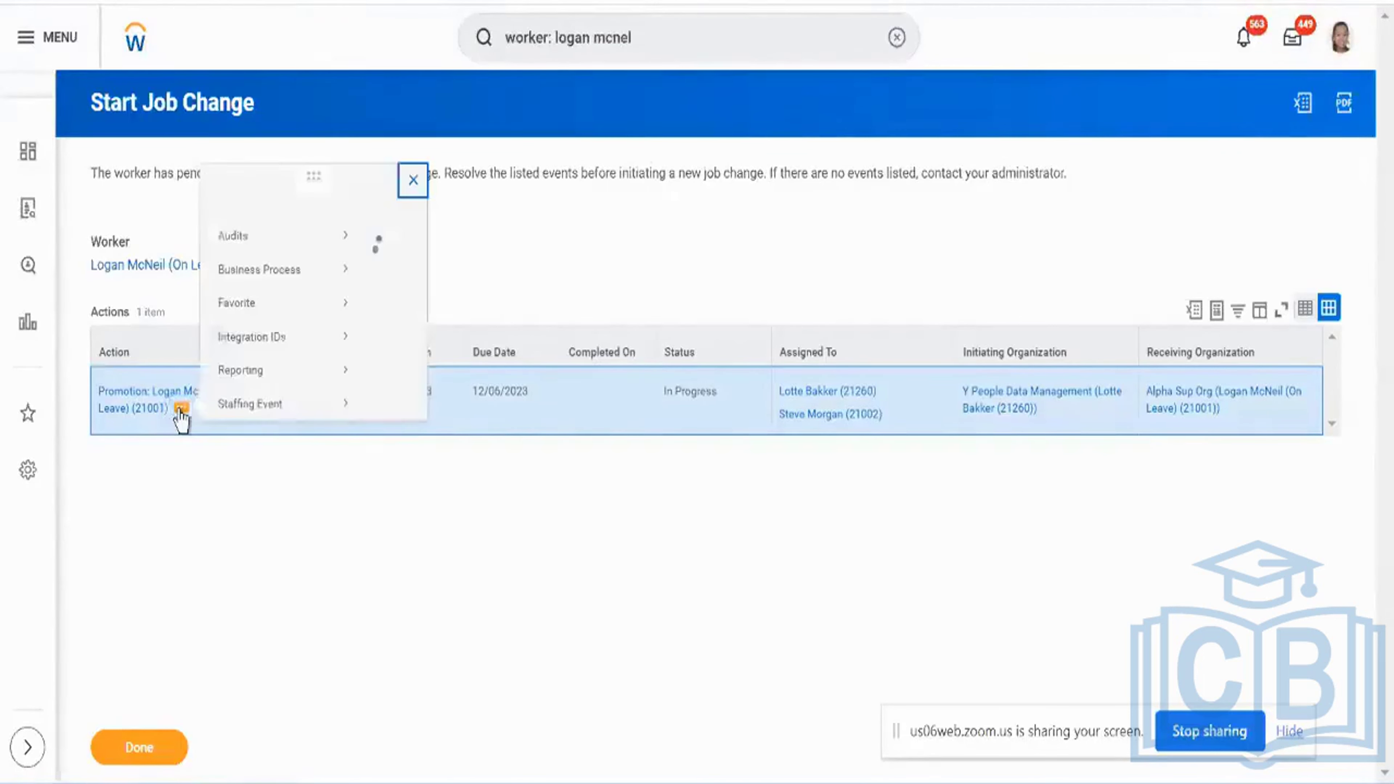
mouse_move(262, 229)
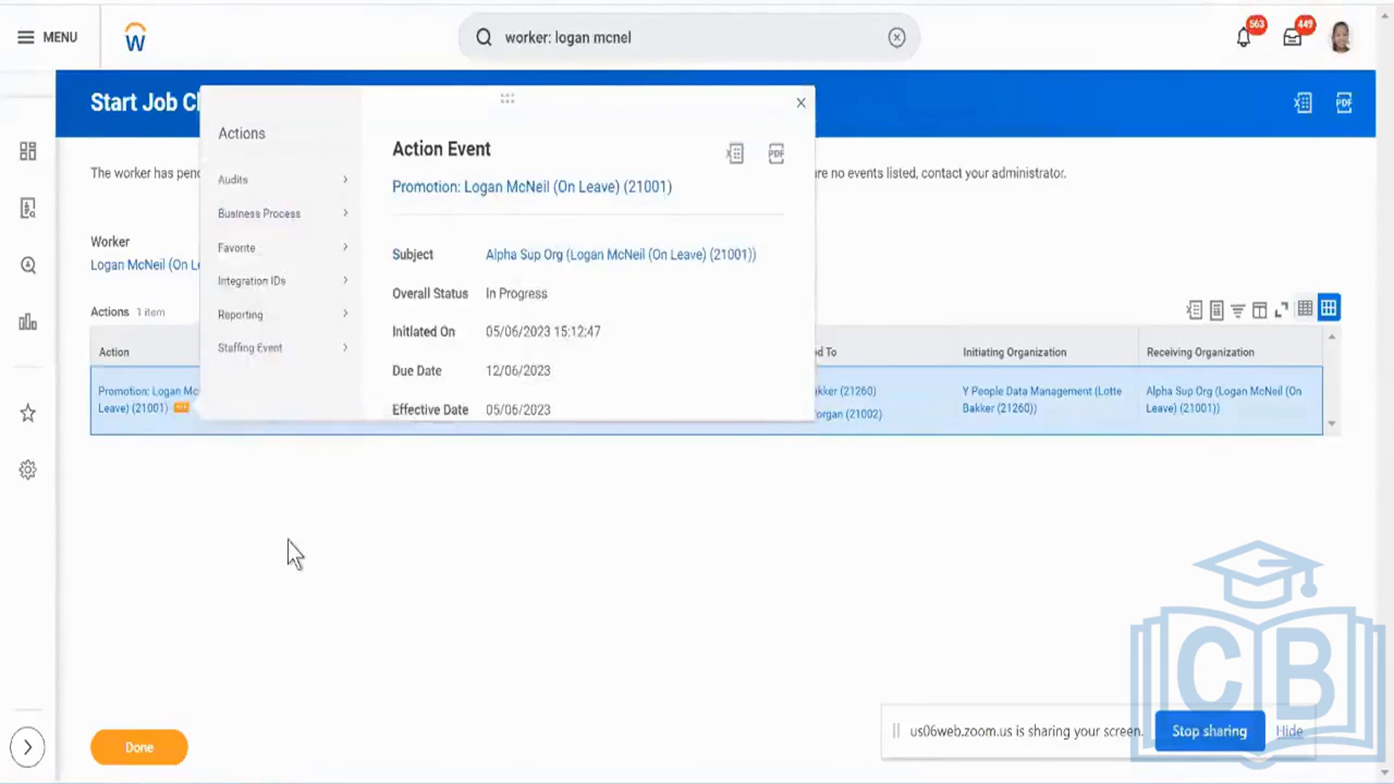
click(150, 445)
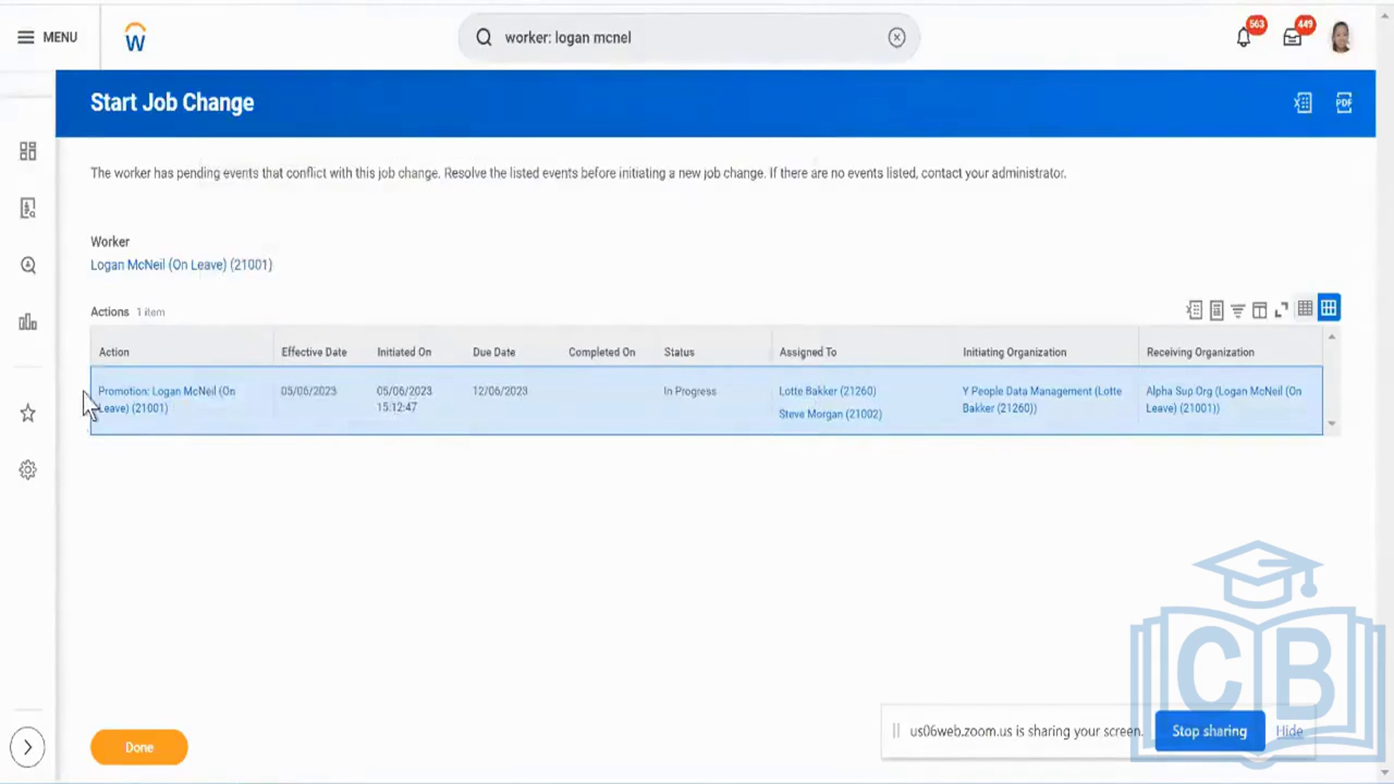
drag(84, 393, 181, 430)
click(191, 434)
click(181, 409)
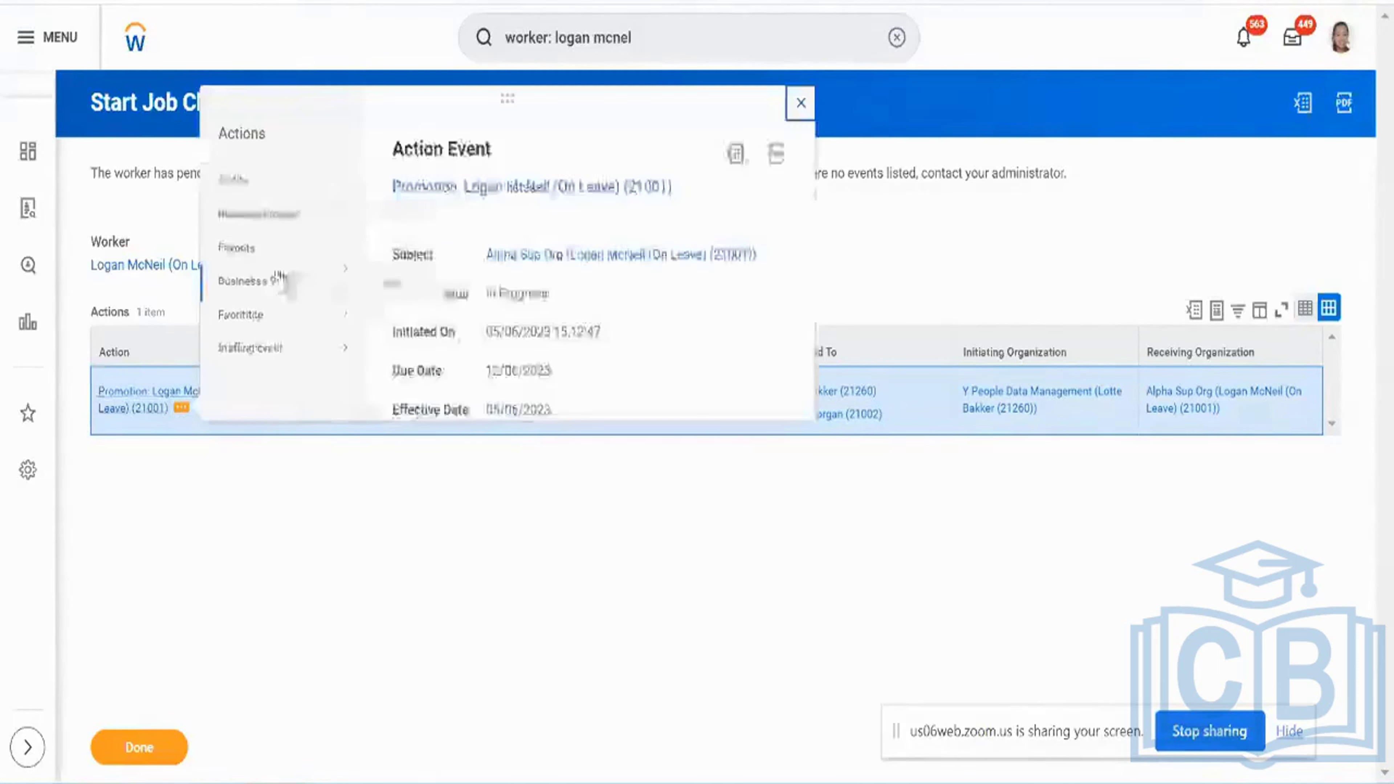
mouse_move(318, 220)
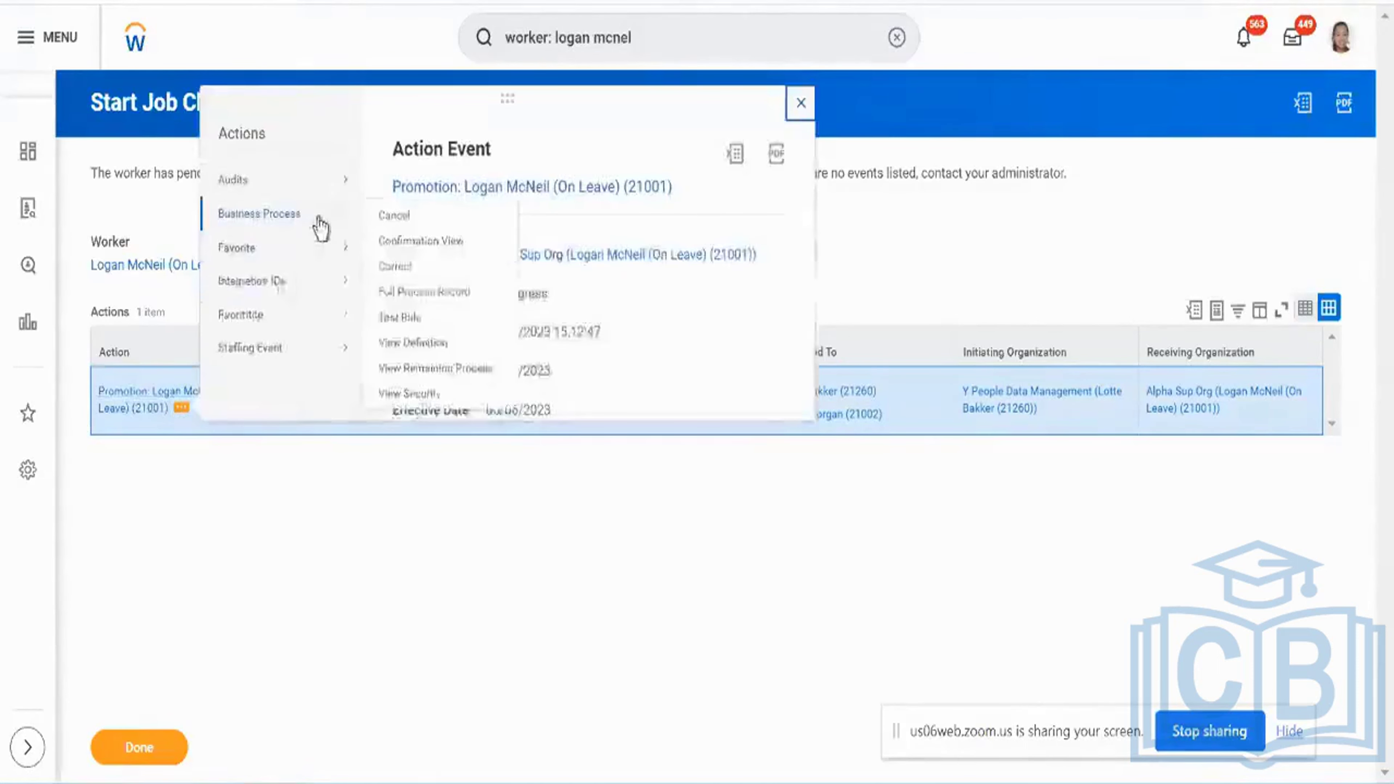
click(379, 217)
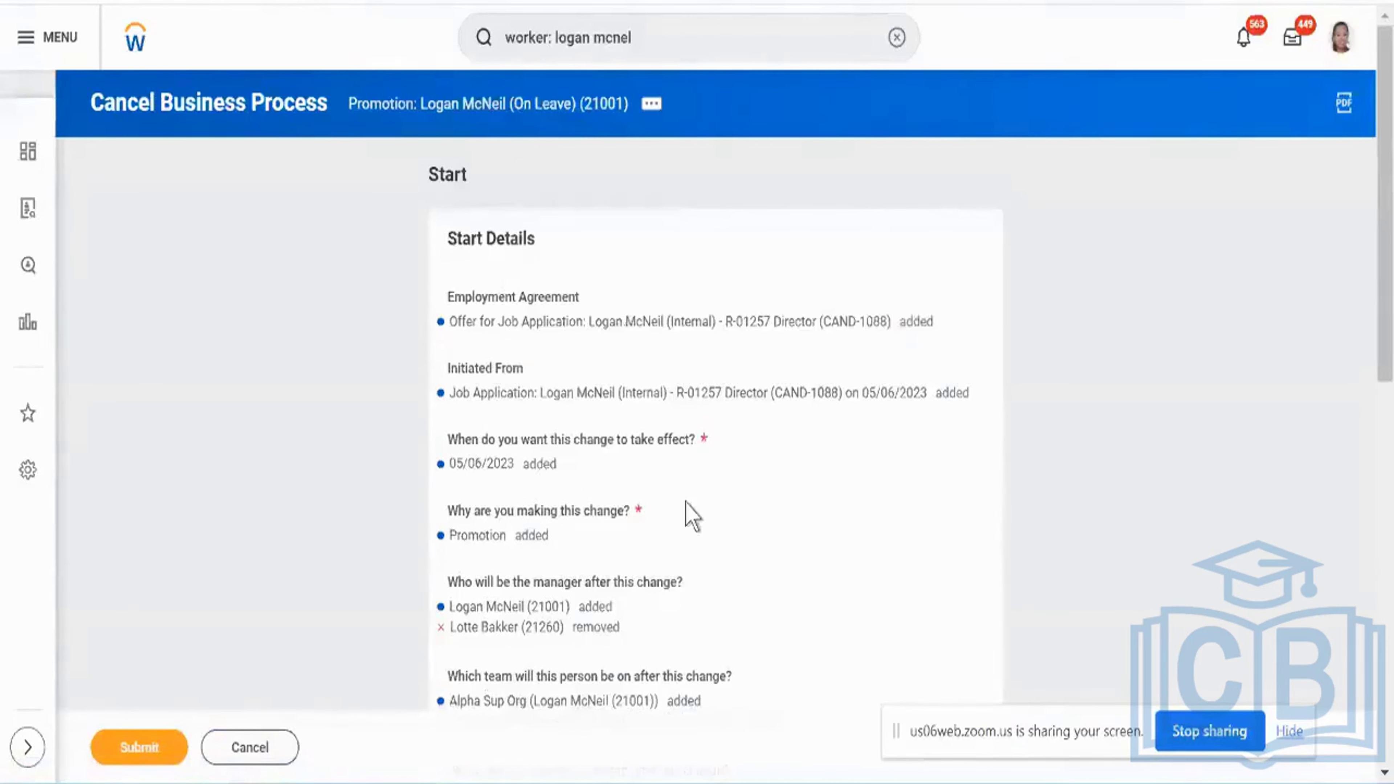
Review the promotion's details, enter the comment "cancel", and submit the cancellation of the business process
scroll(693, 527, down, 5)
scroll(692, 529, down, 8)
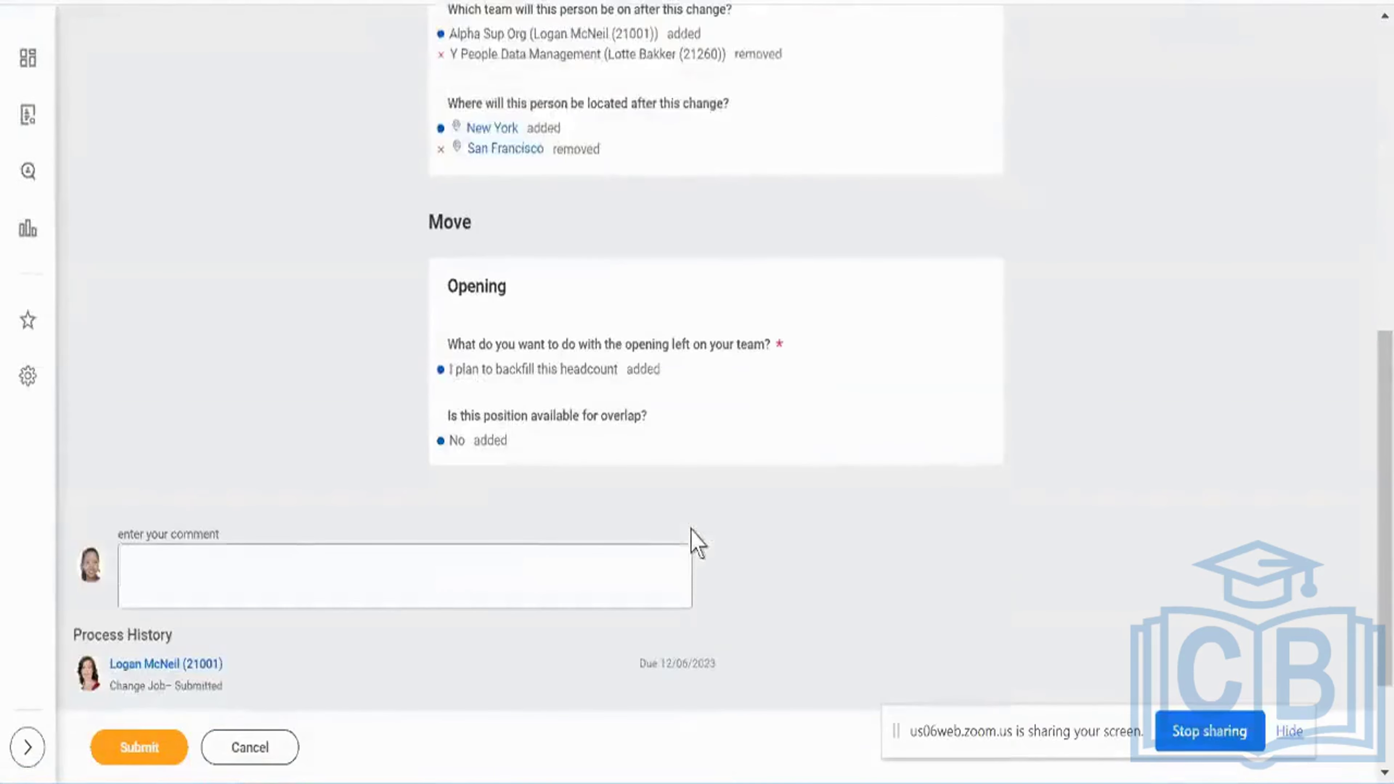
click(593, 551)
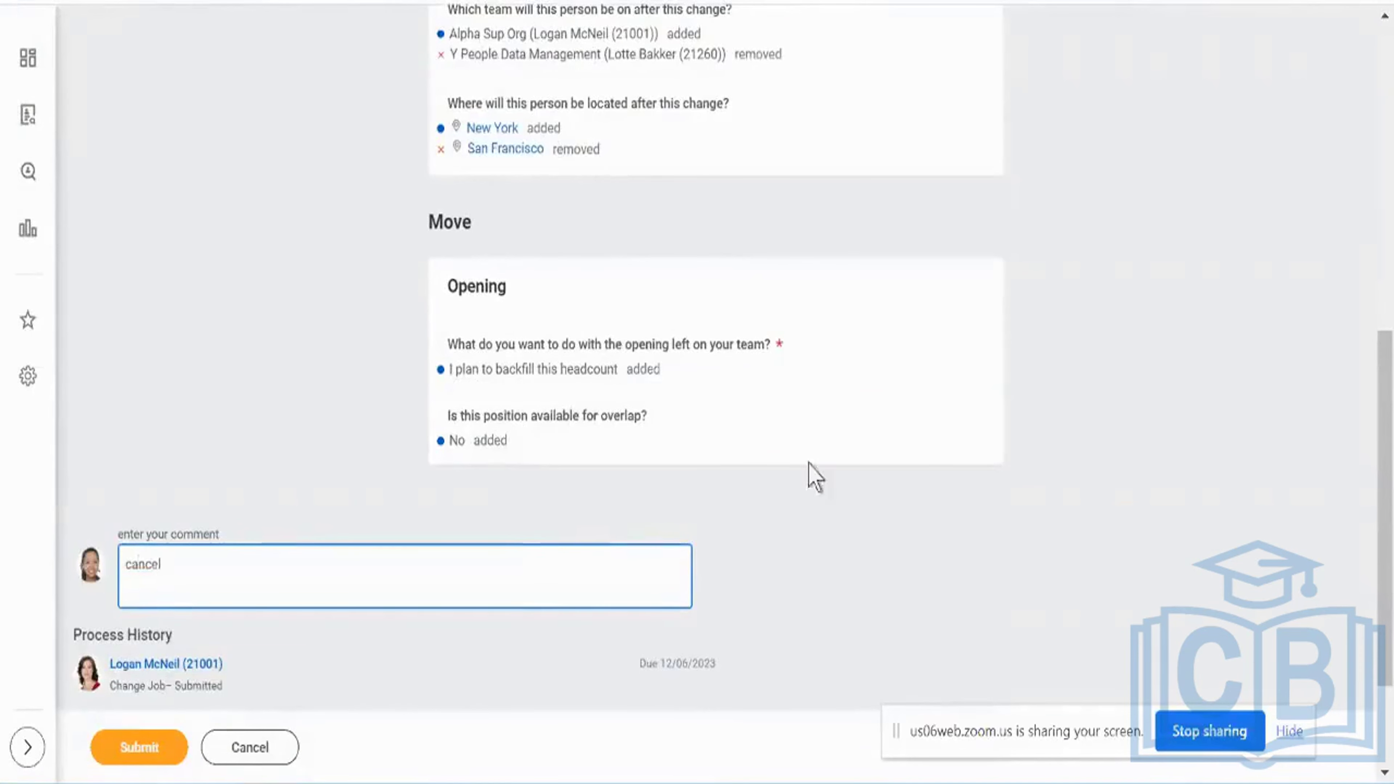
scroll(925, 461, up, 3)
scroll(926, 459, up, 7)
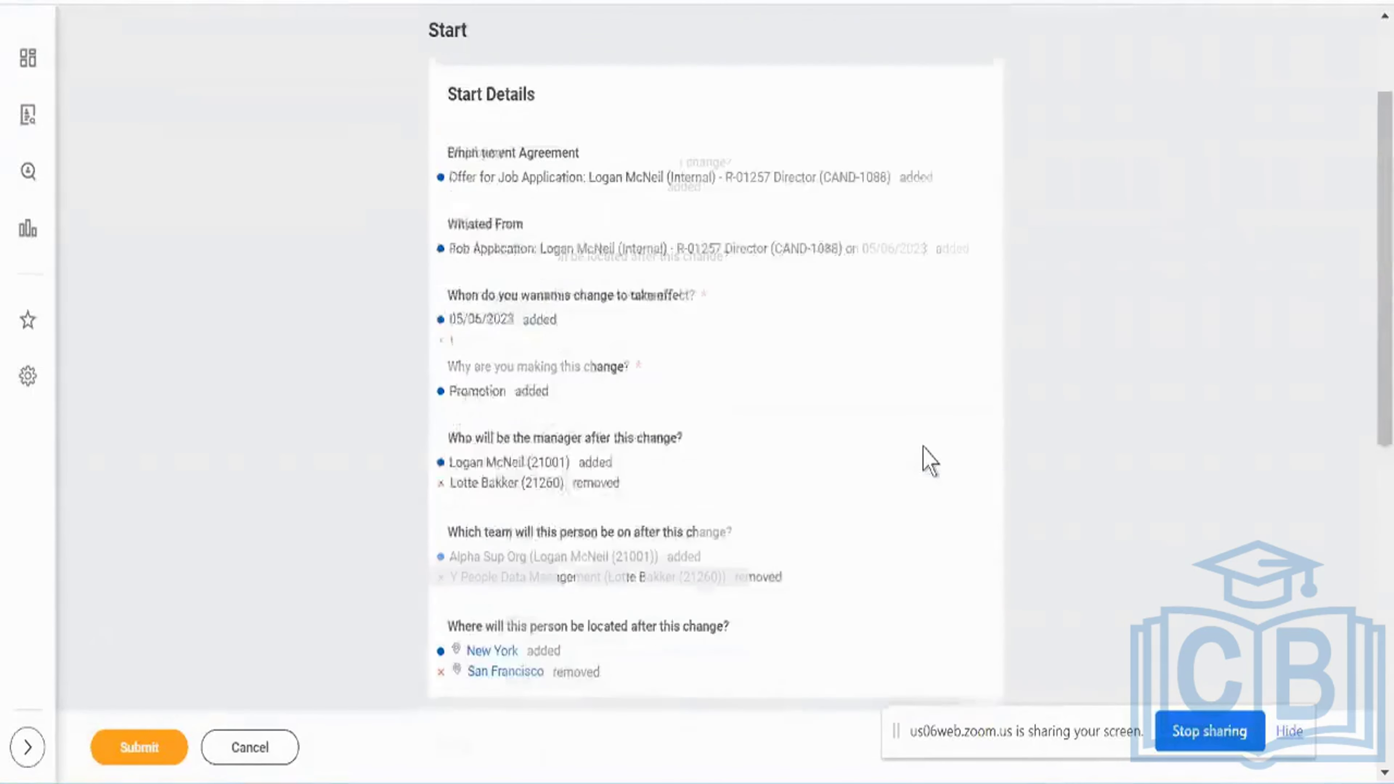
click(166, 760)
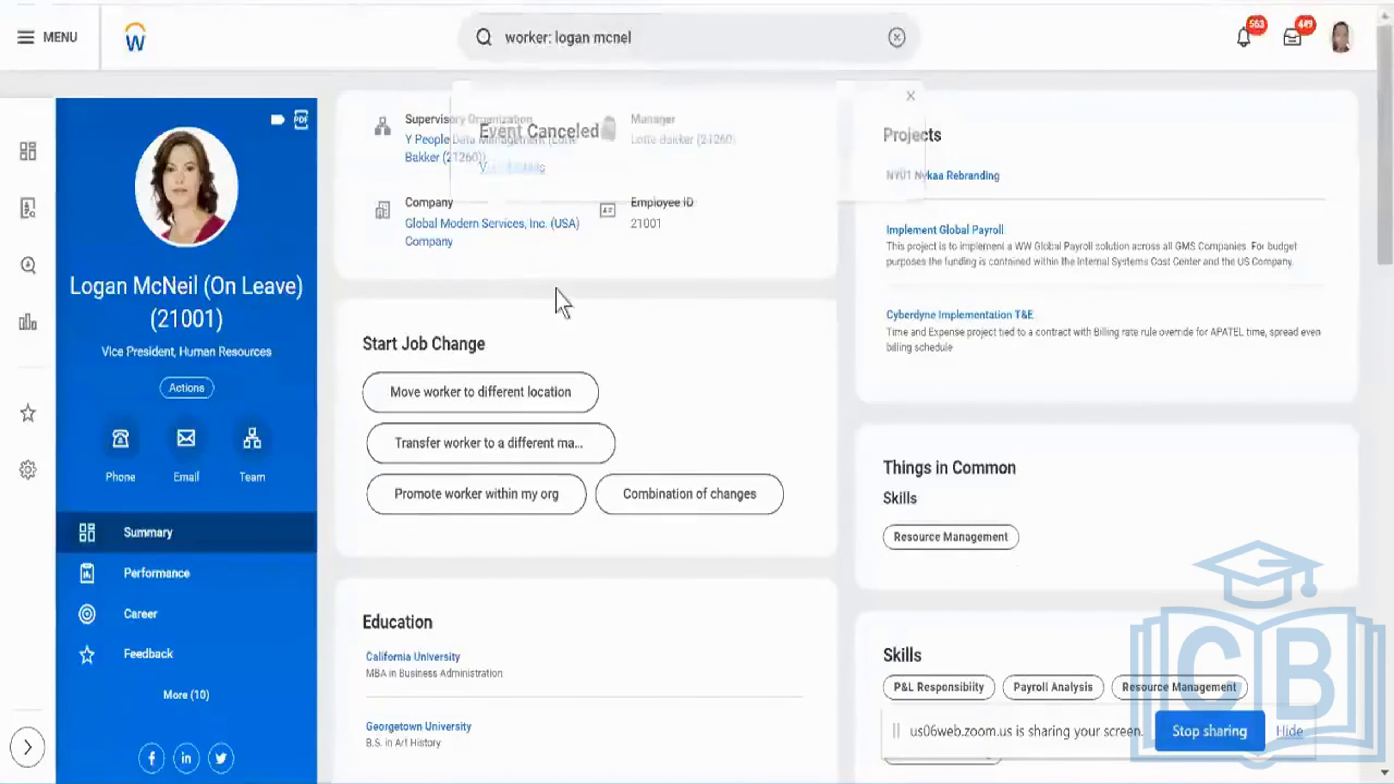
Start a new job change for the same worker from the profile's available actions
click(648, 497)
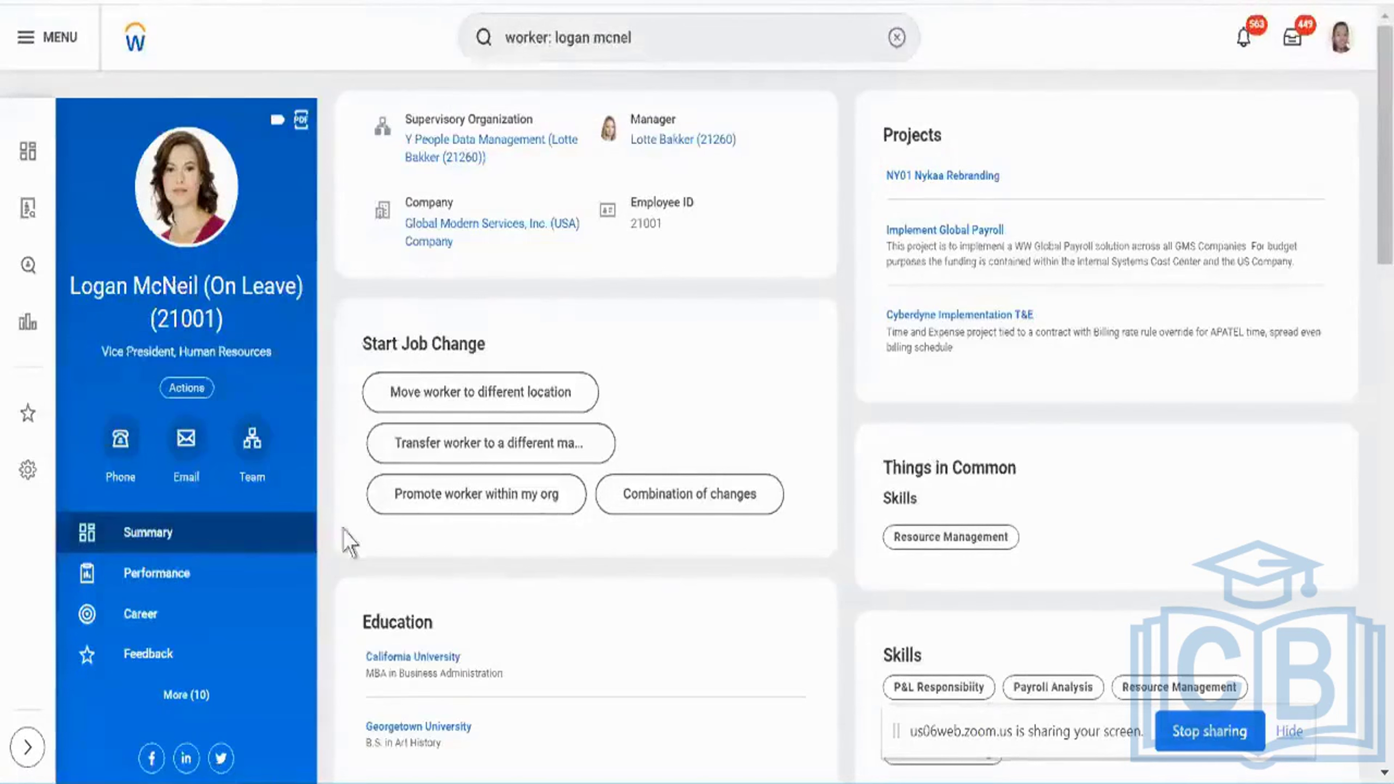
click(195, 391)
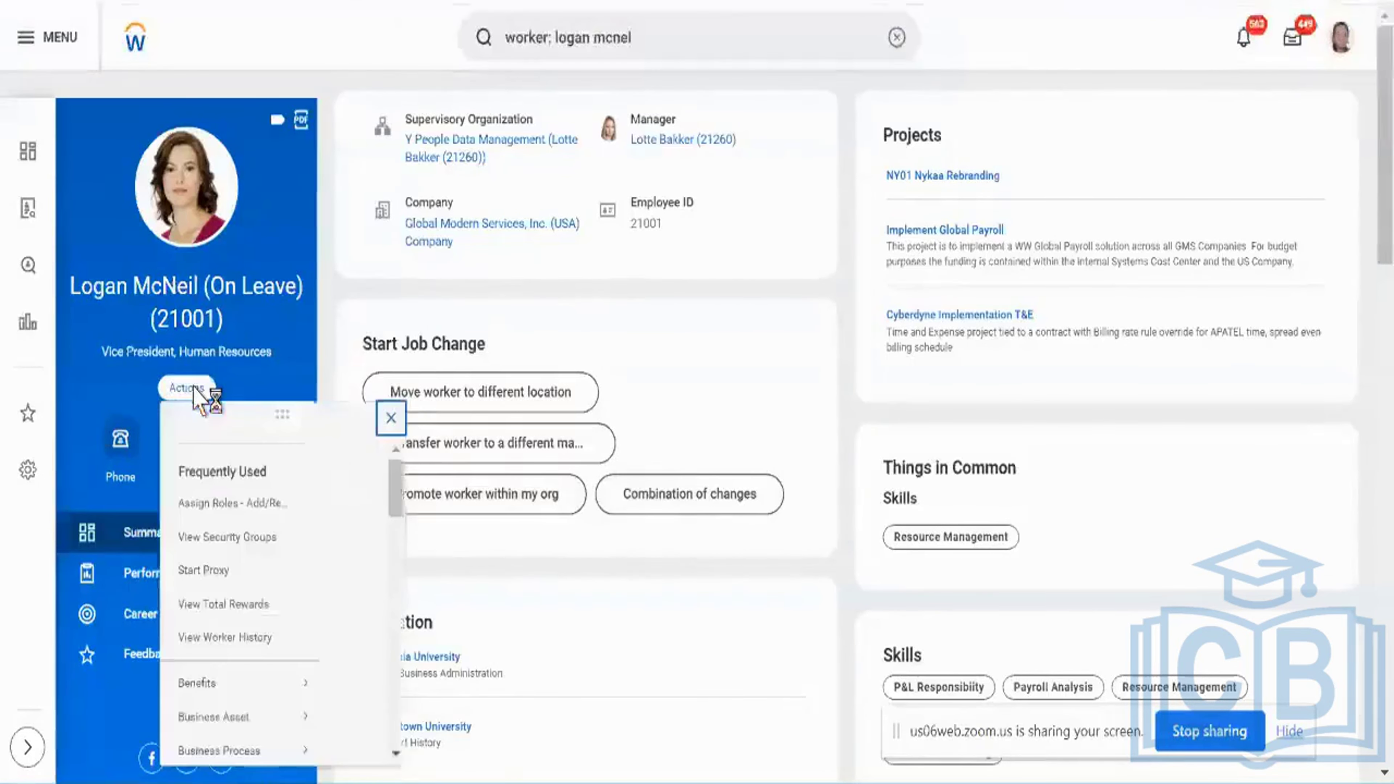
scroll(262, 585, down, 1)
scroll(262, 585, down, 5)
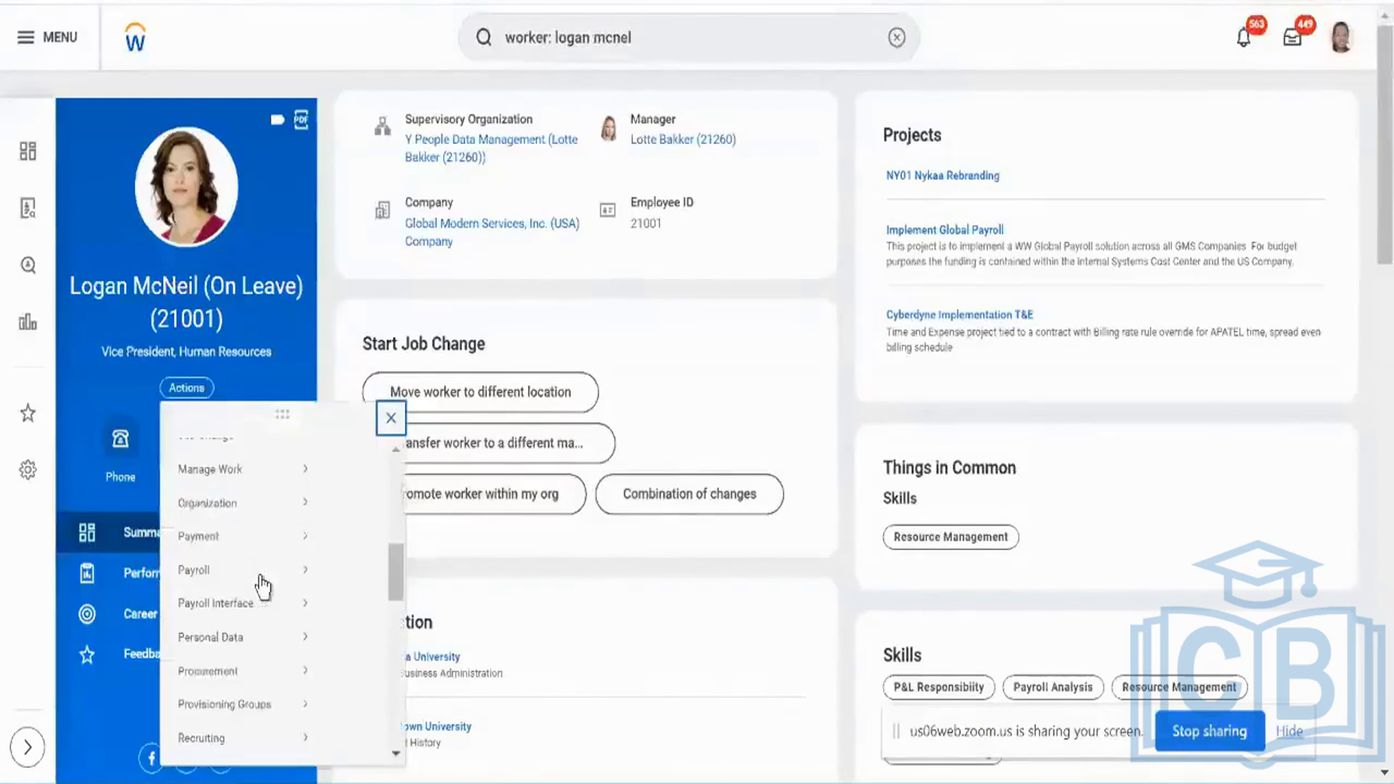
mouse_move(262, 583)
scroll(262, 585, up, 6)
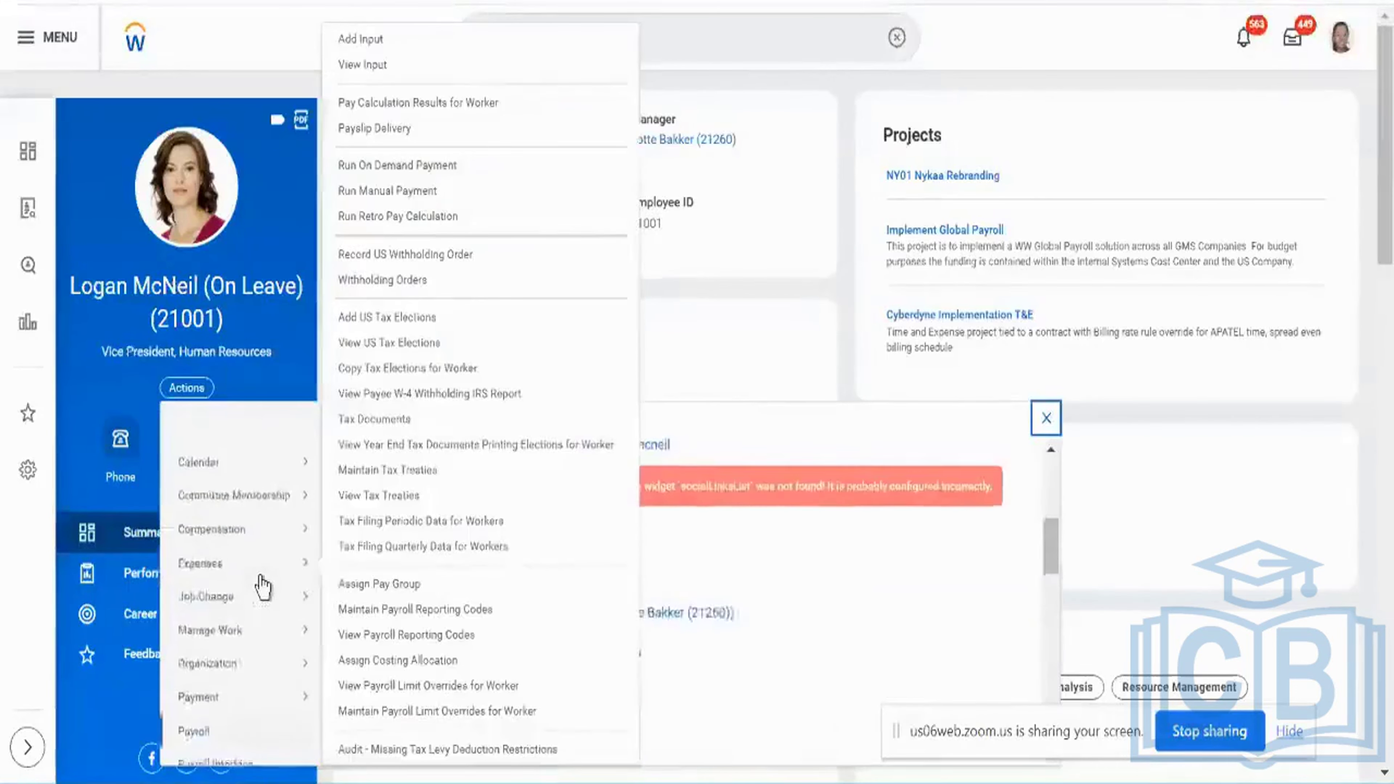
mouse_move(259, 632)
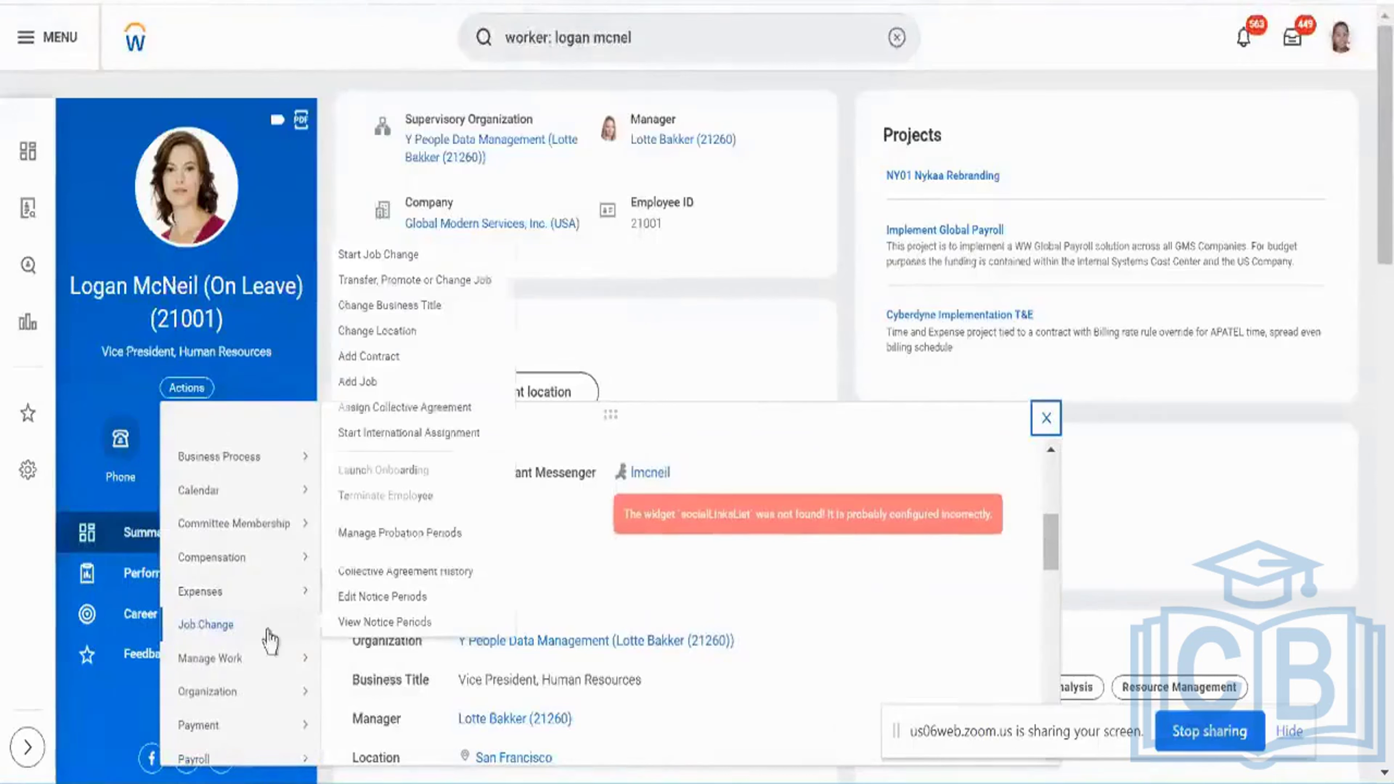
click(396, 263)
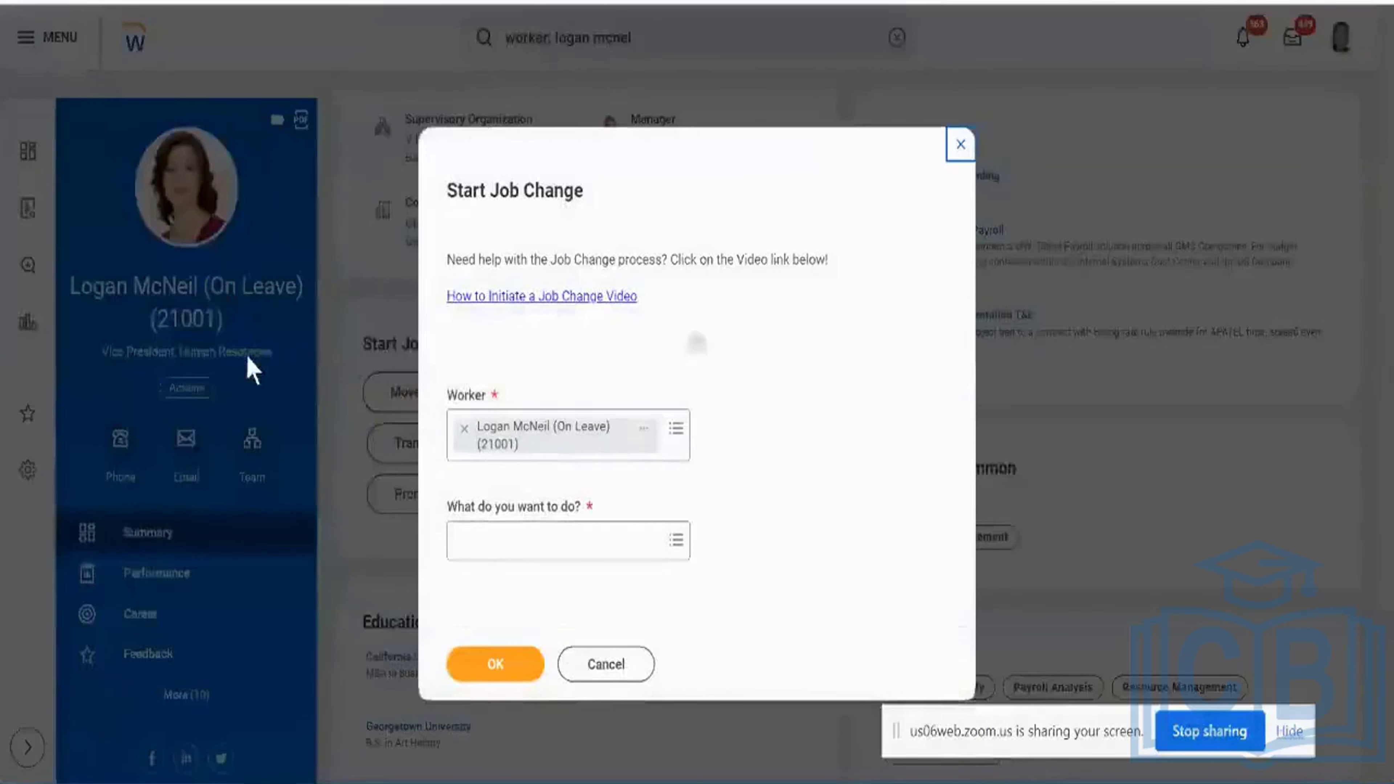
Choose "Move worker to different location" as the type of job change and proceed to its start details
triple_click(547, 193)
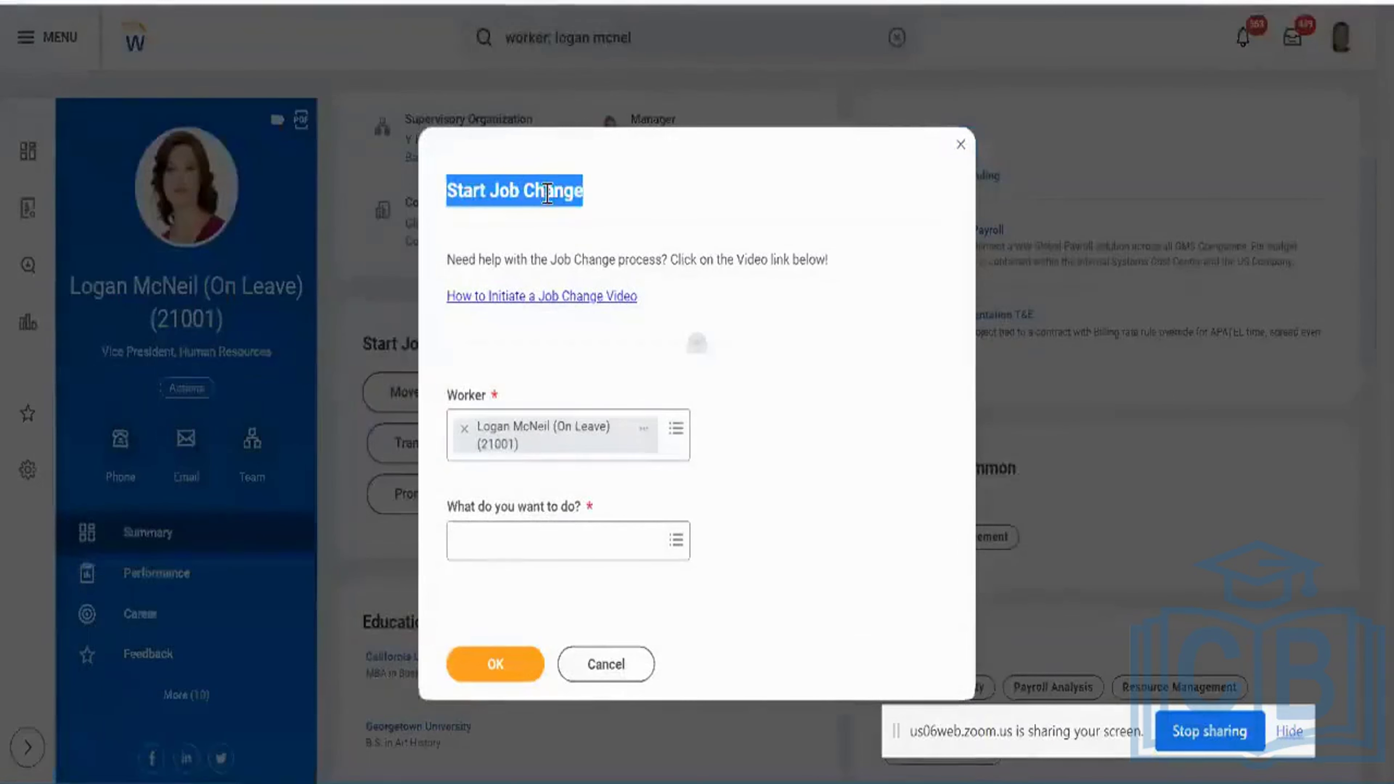
click(583, 536)
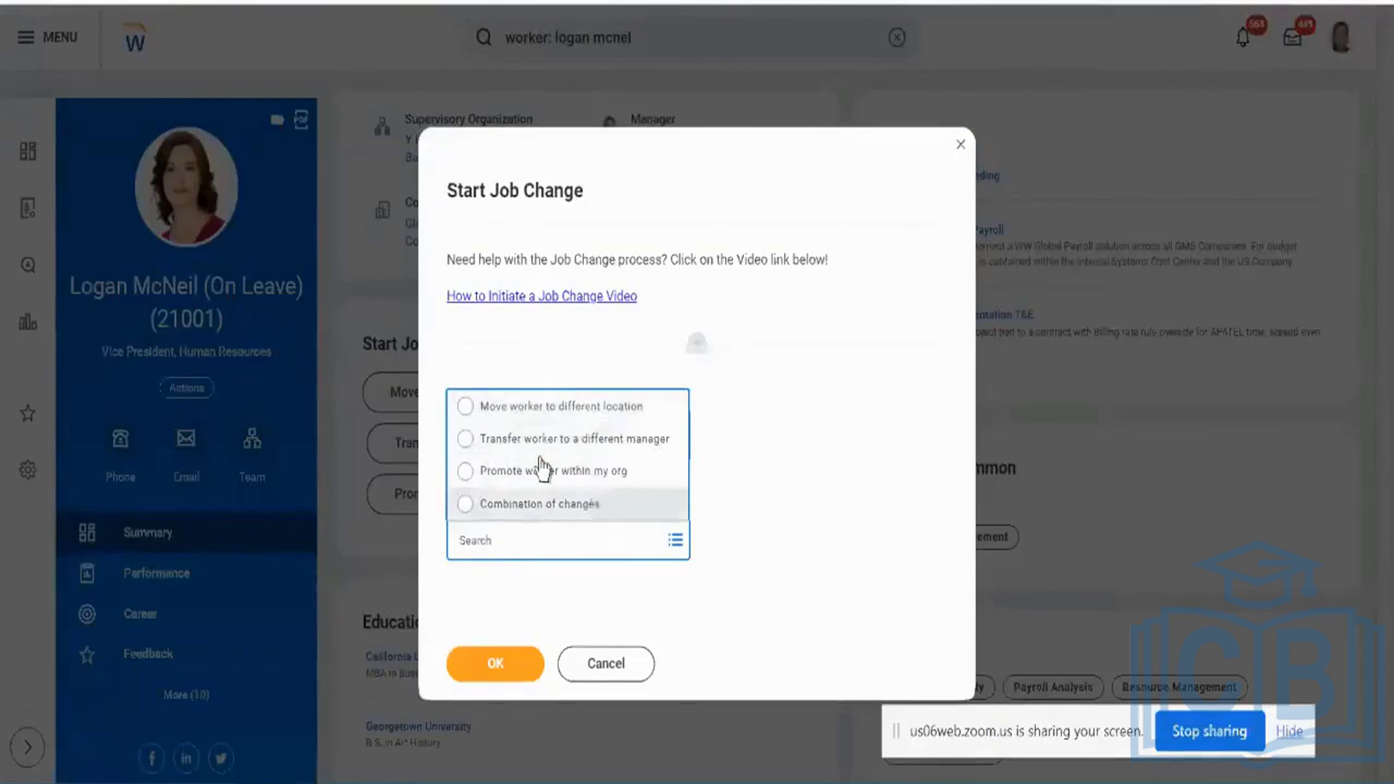
click(592, 423)
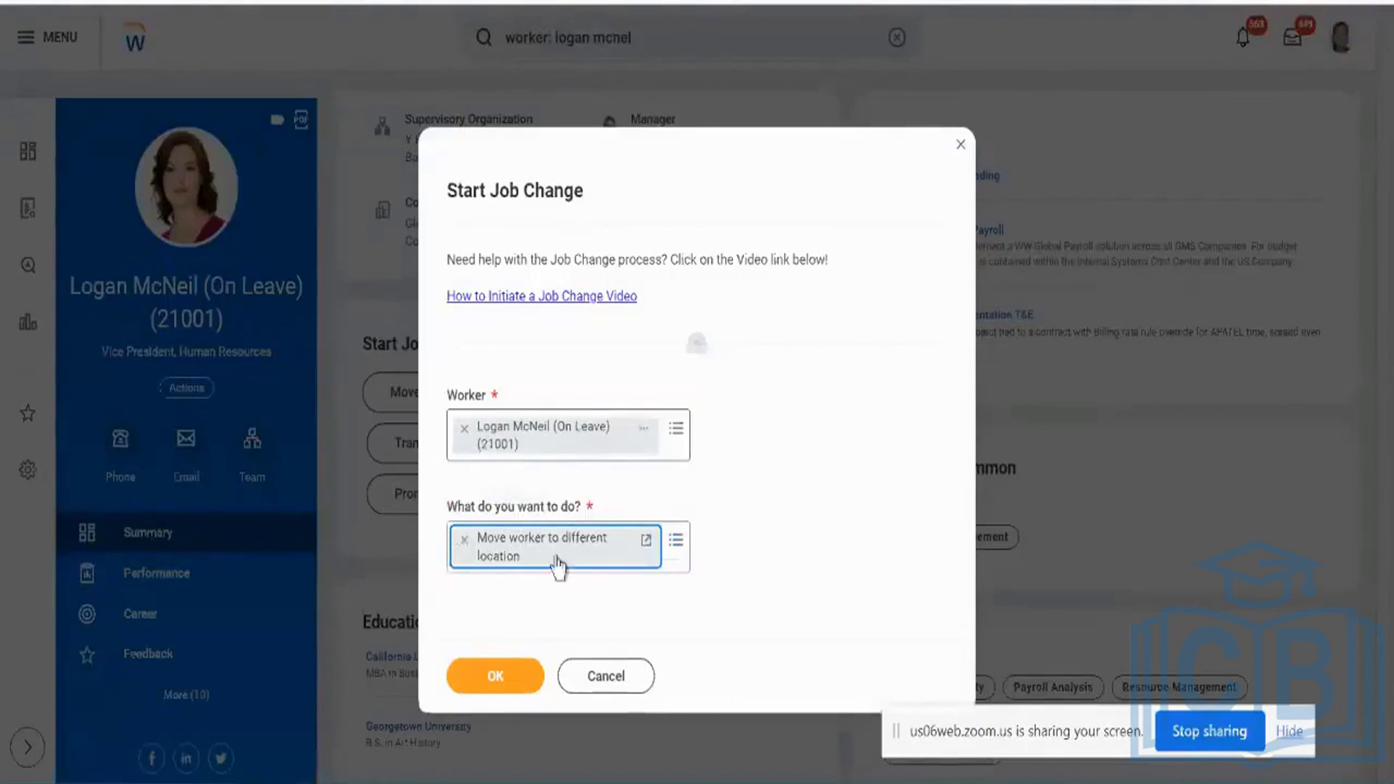
click(519, 679)
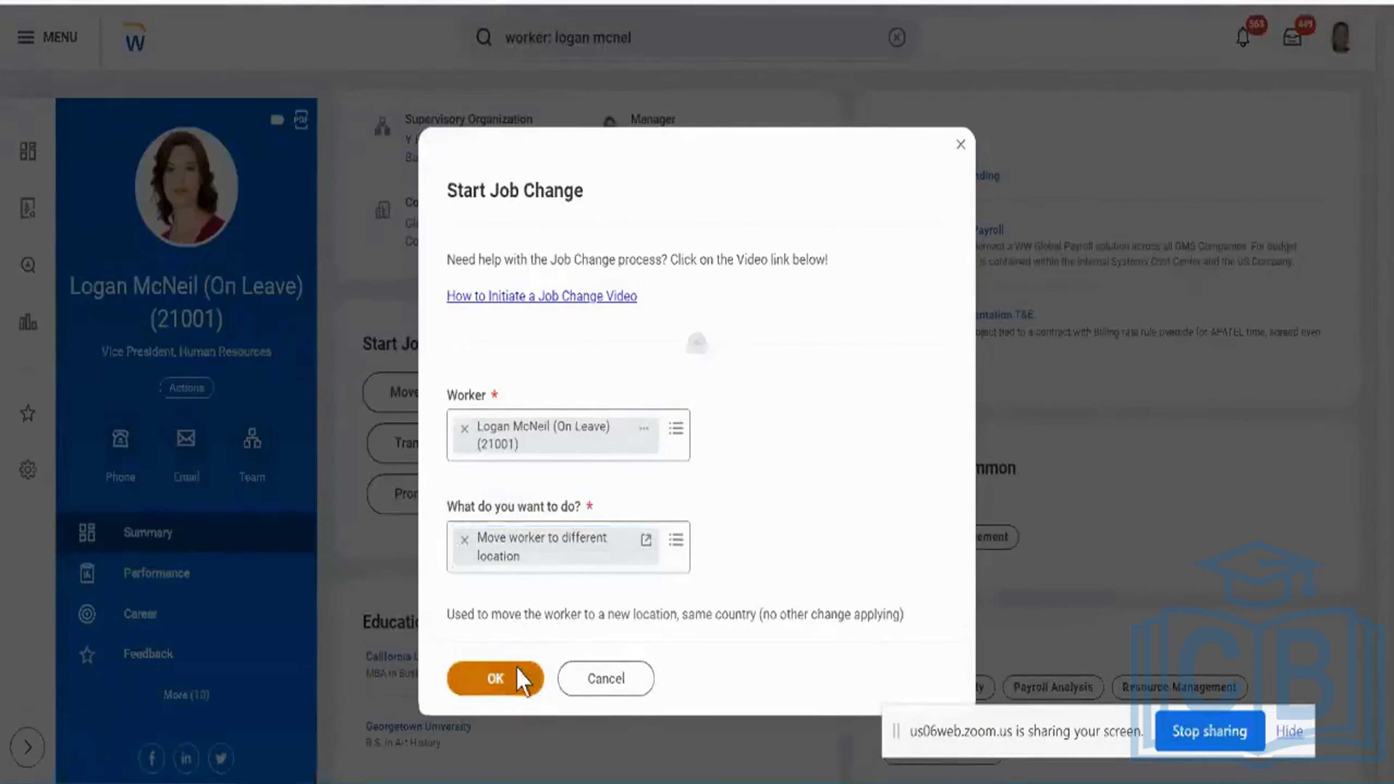
click(518, 668)
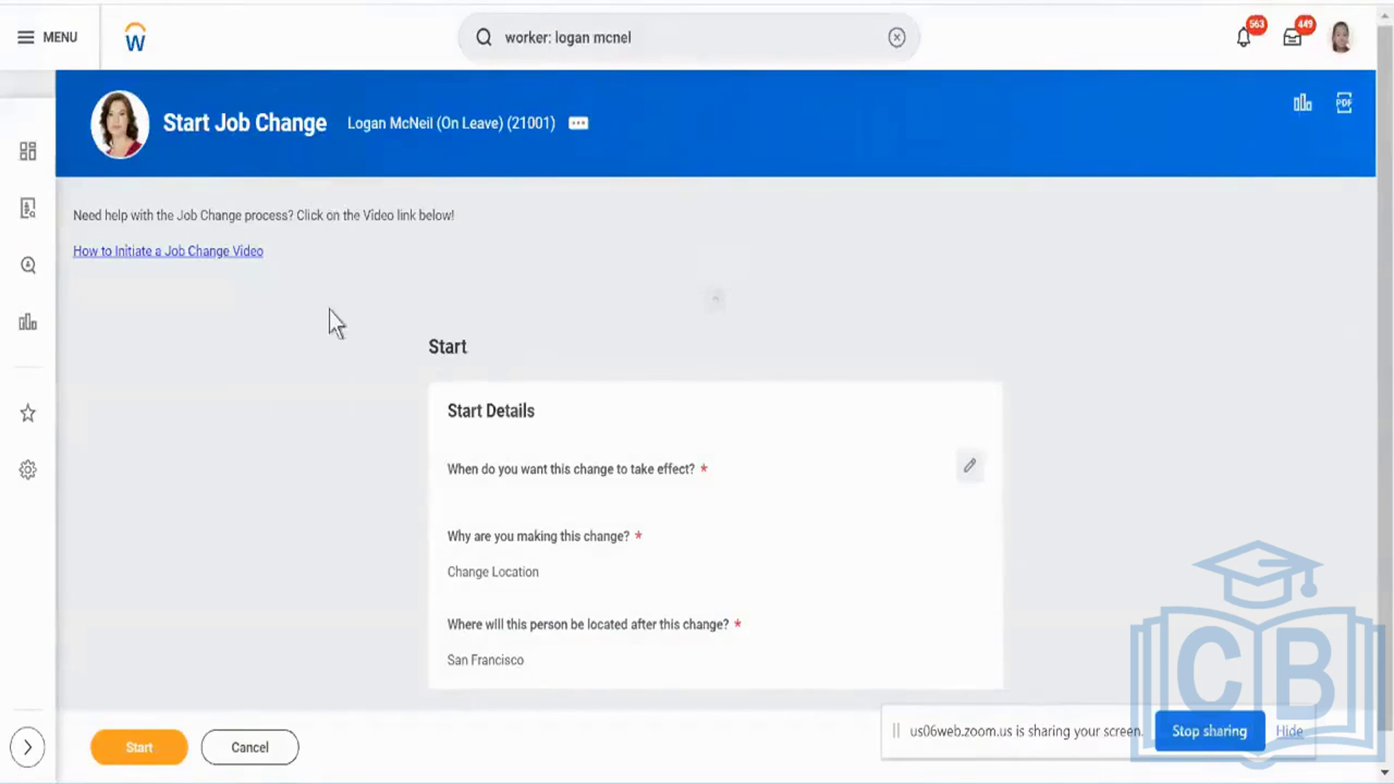
Set the change's effective date to 21/09/2023 and check the reason given for the change
scroll(358, 439, down, 1)
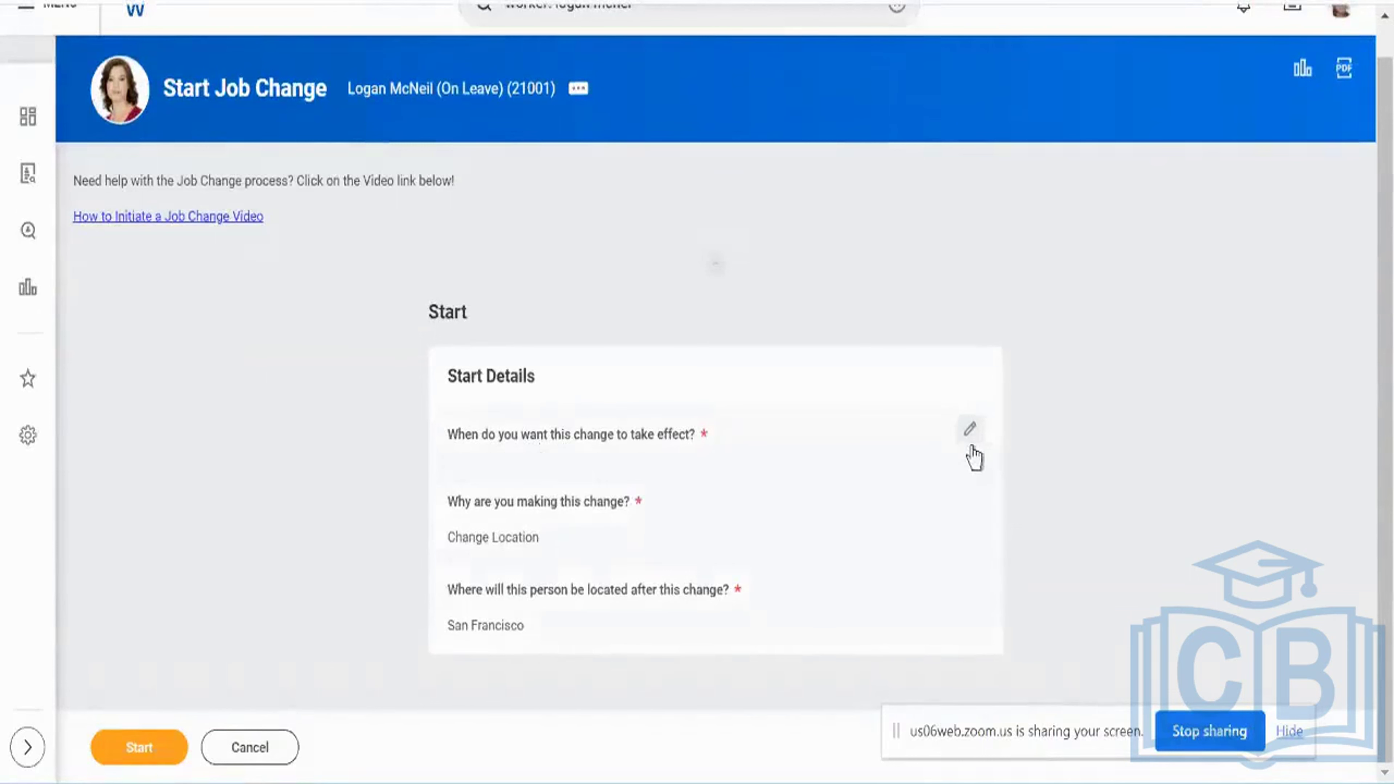
click(970, 434)
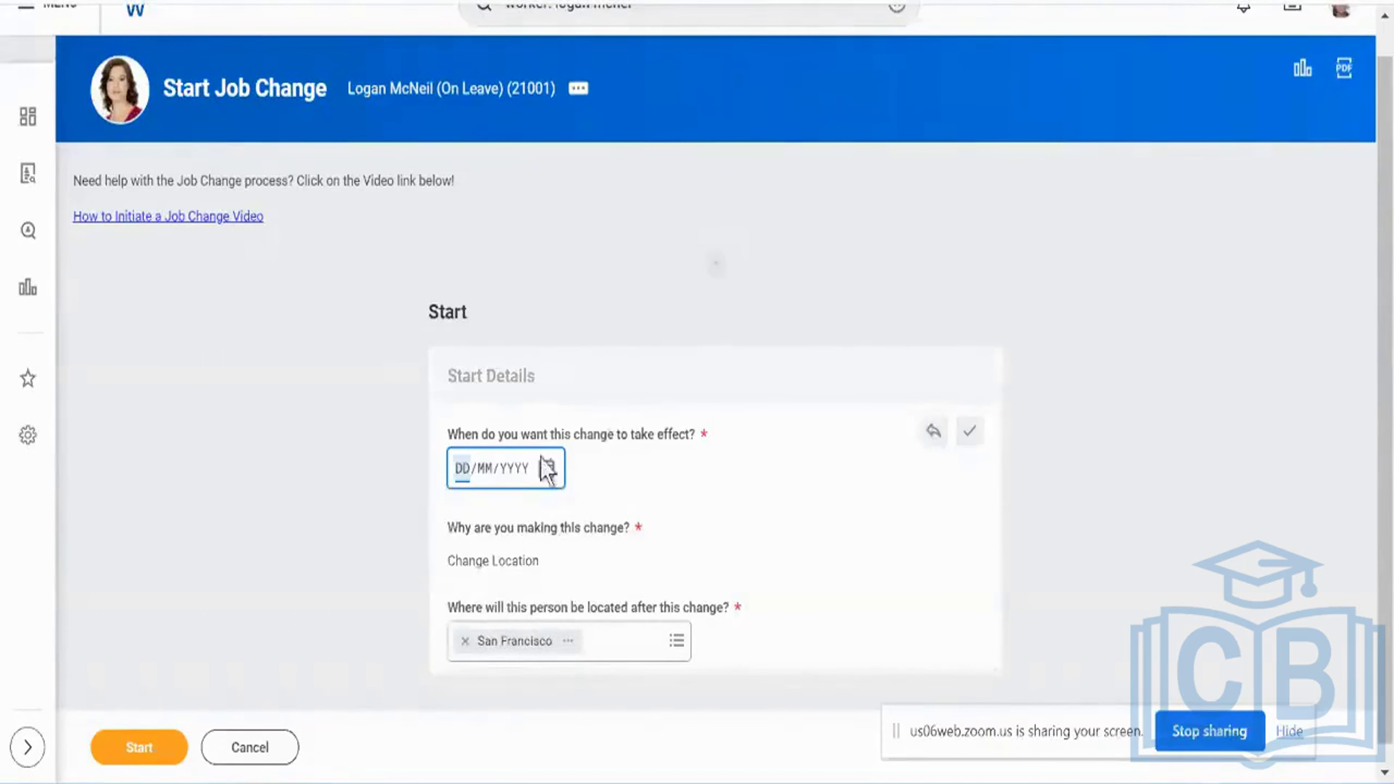
click(546, 471)
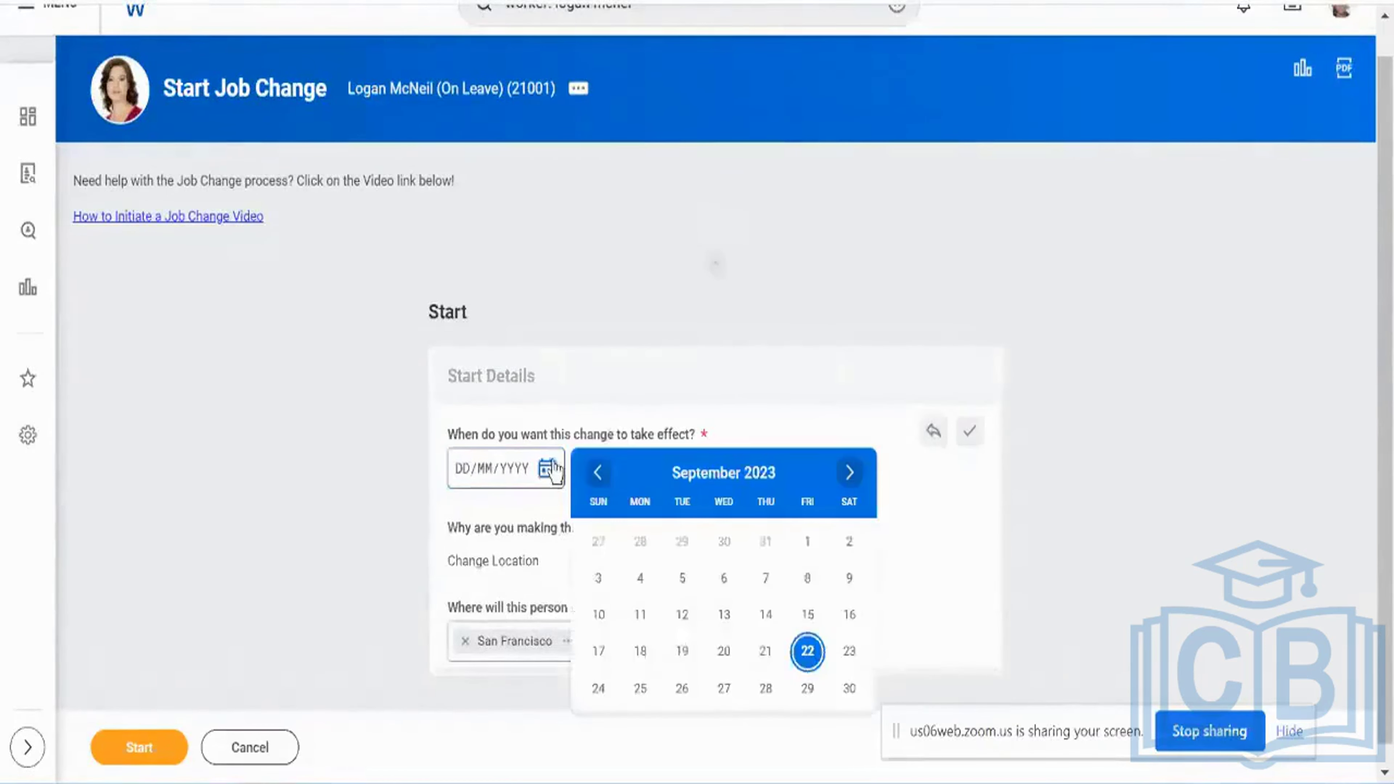
click(766, 650)
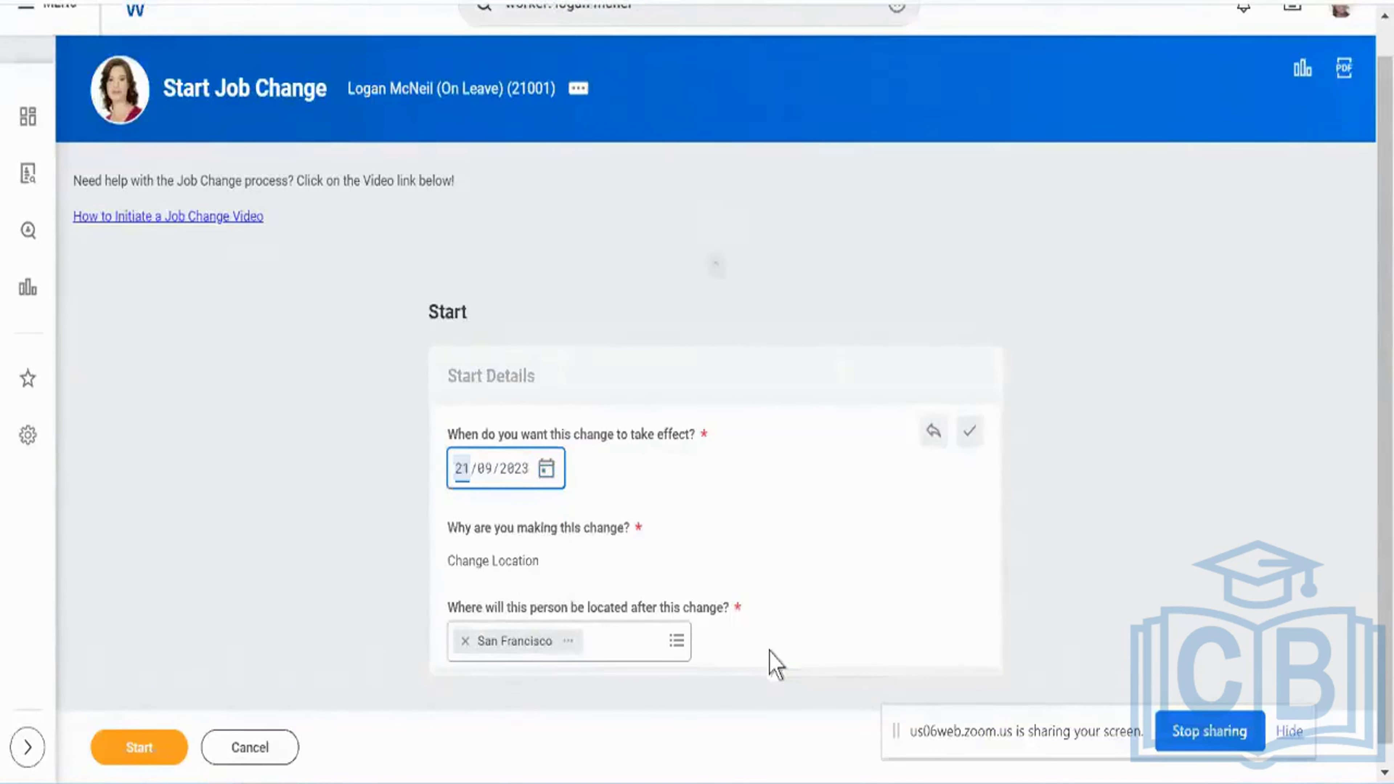
scroll(776, 664, down, 1)
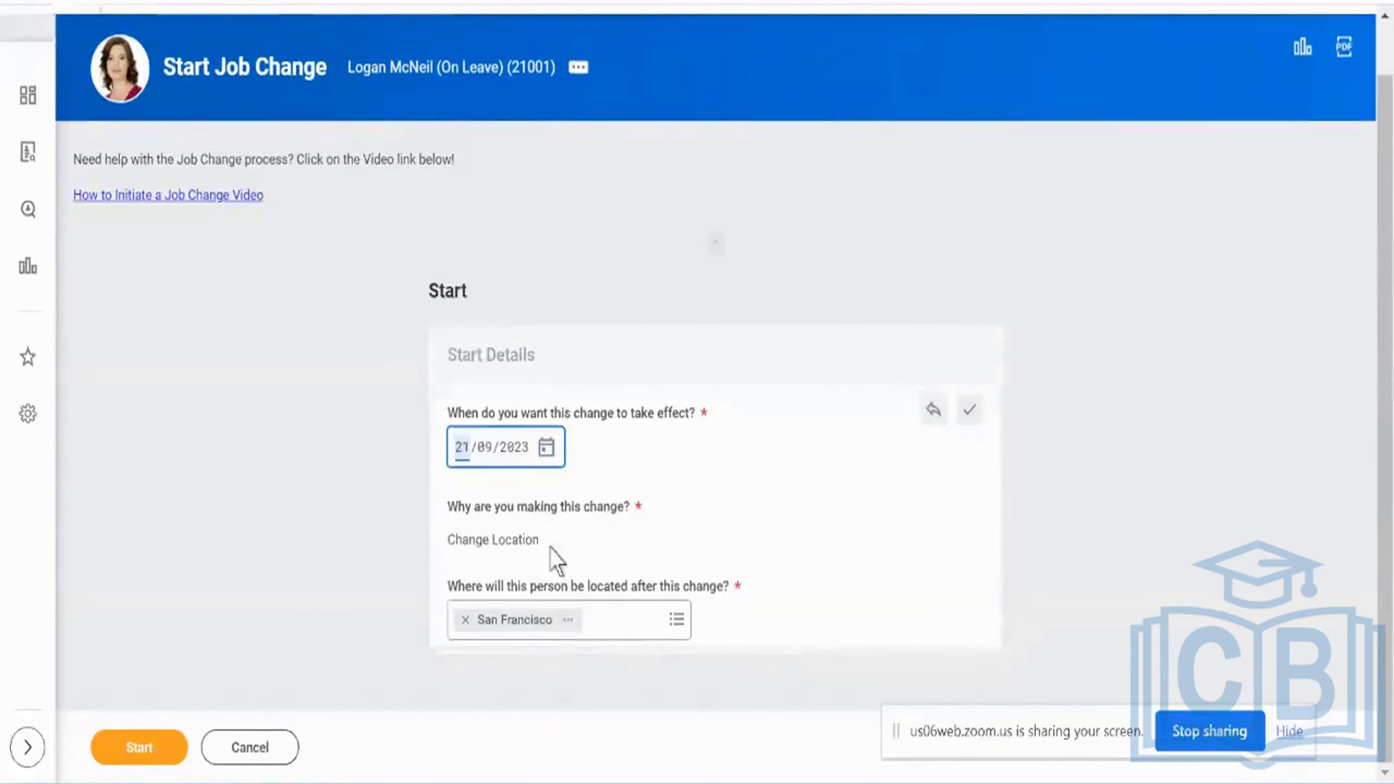
double_click(519, 547)
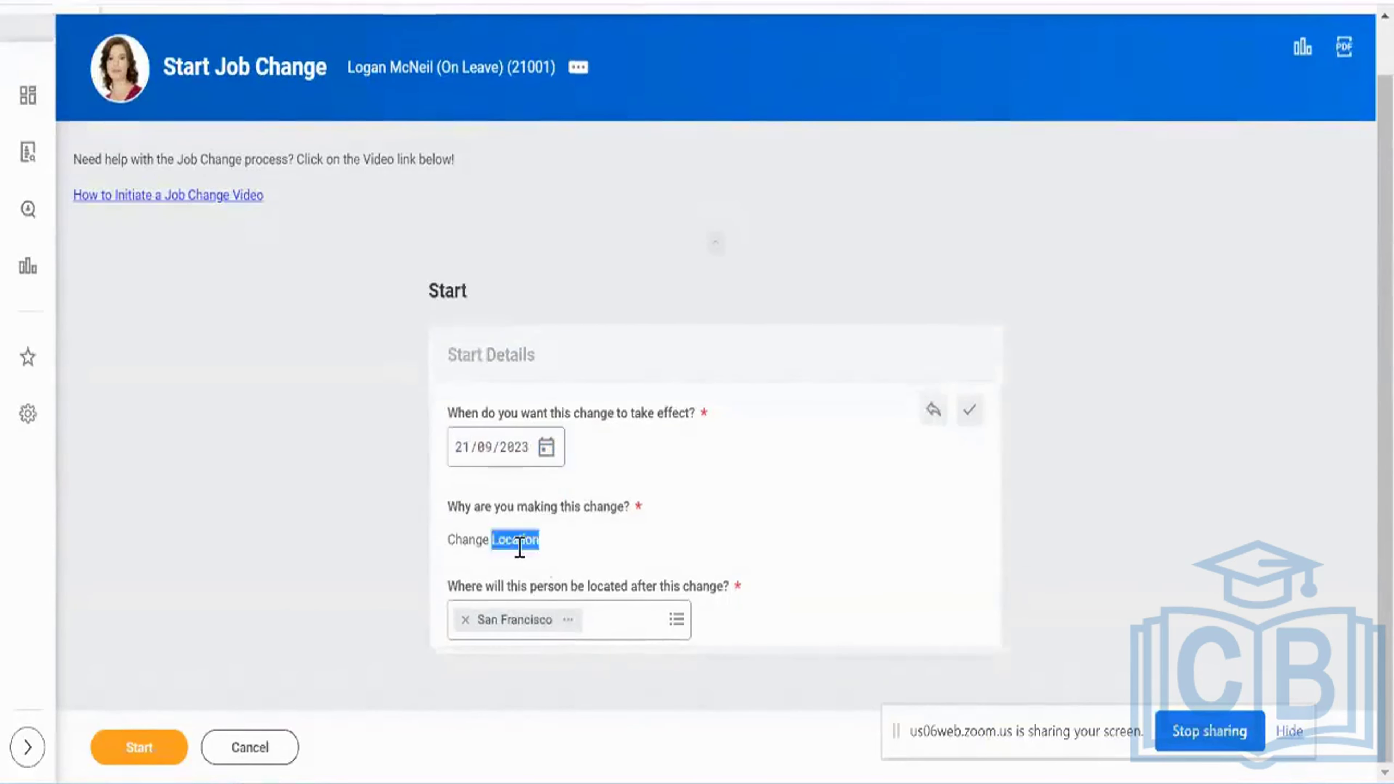
triple_click(519, 546)
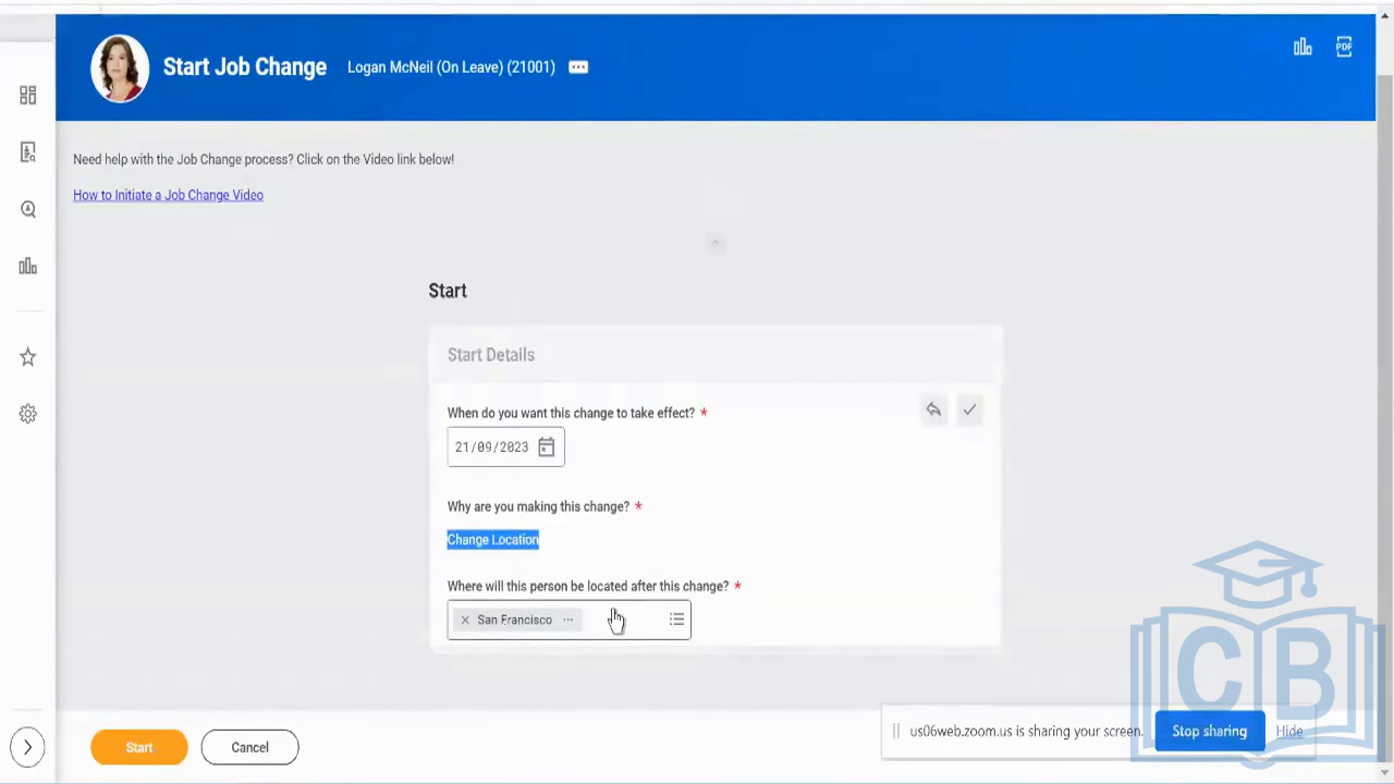
Set the worker's location after the change to New York and start the job change
click(615, 620)
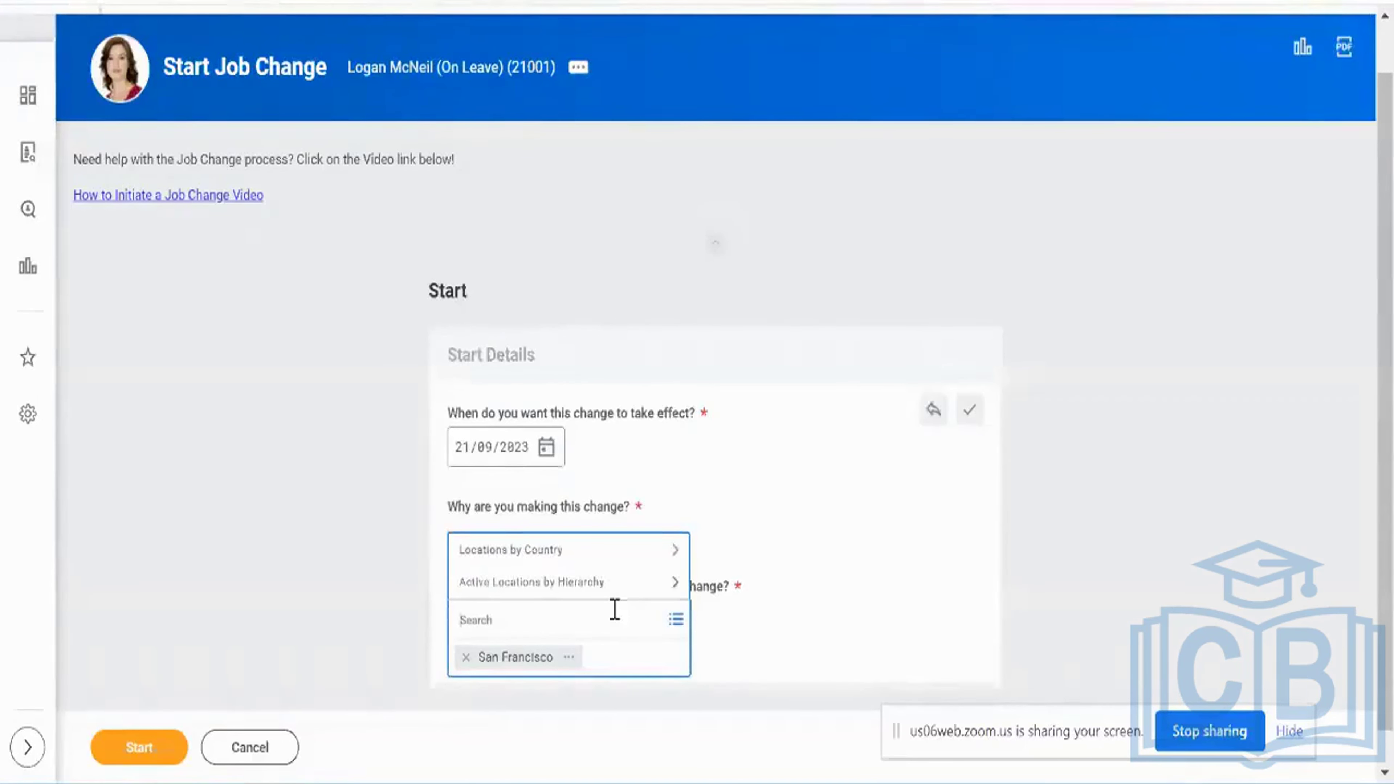
text(new york)
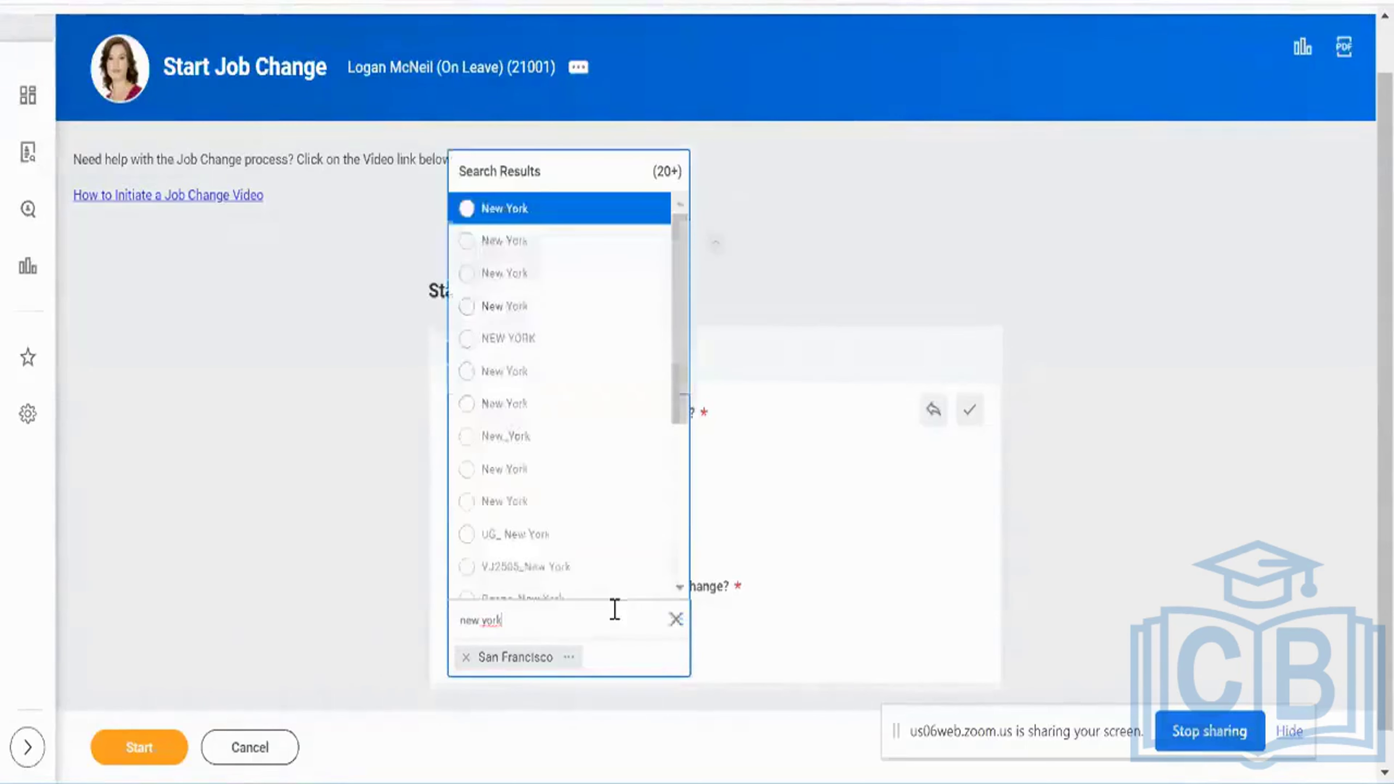
key(Return)
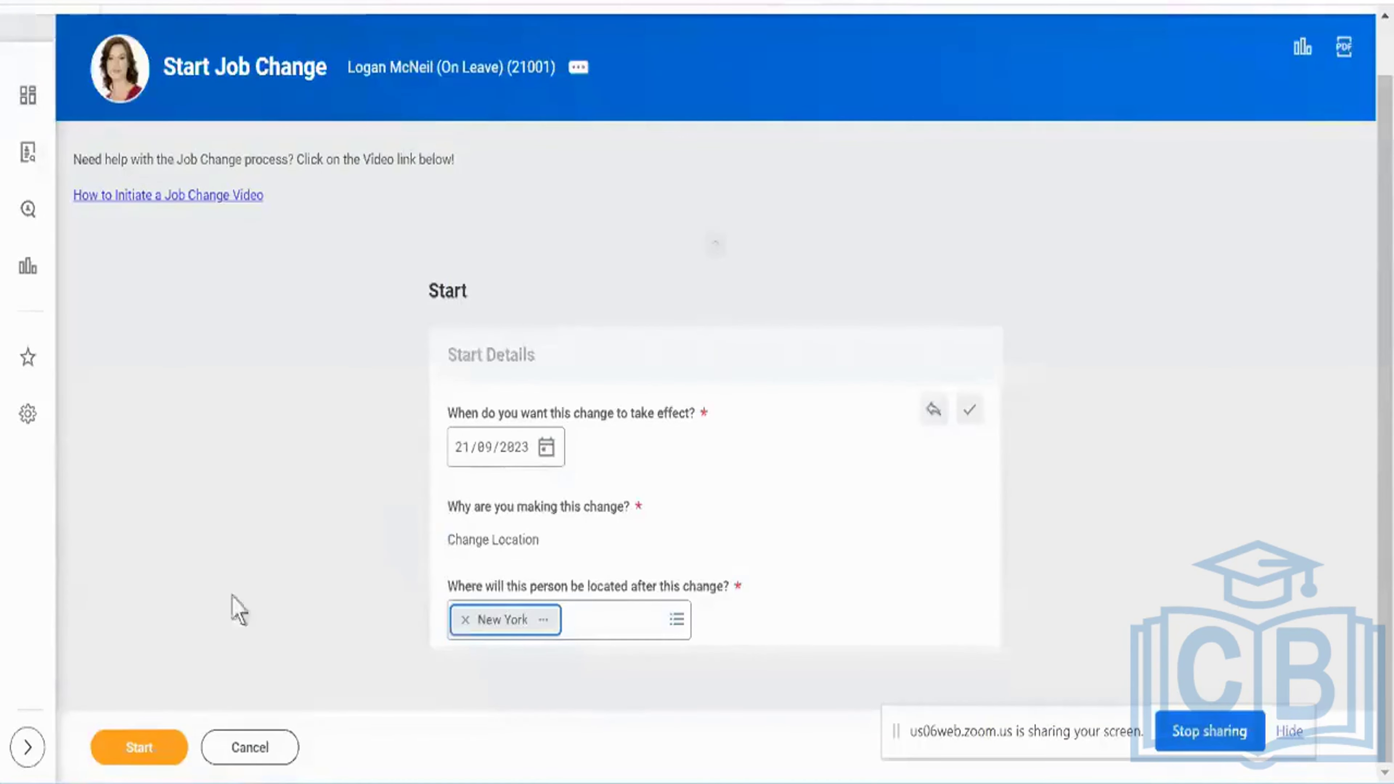
click(157, 752)
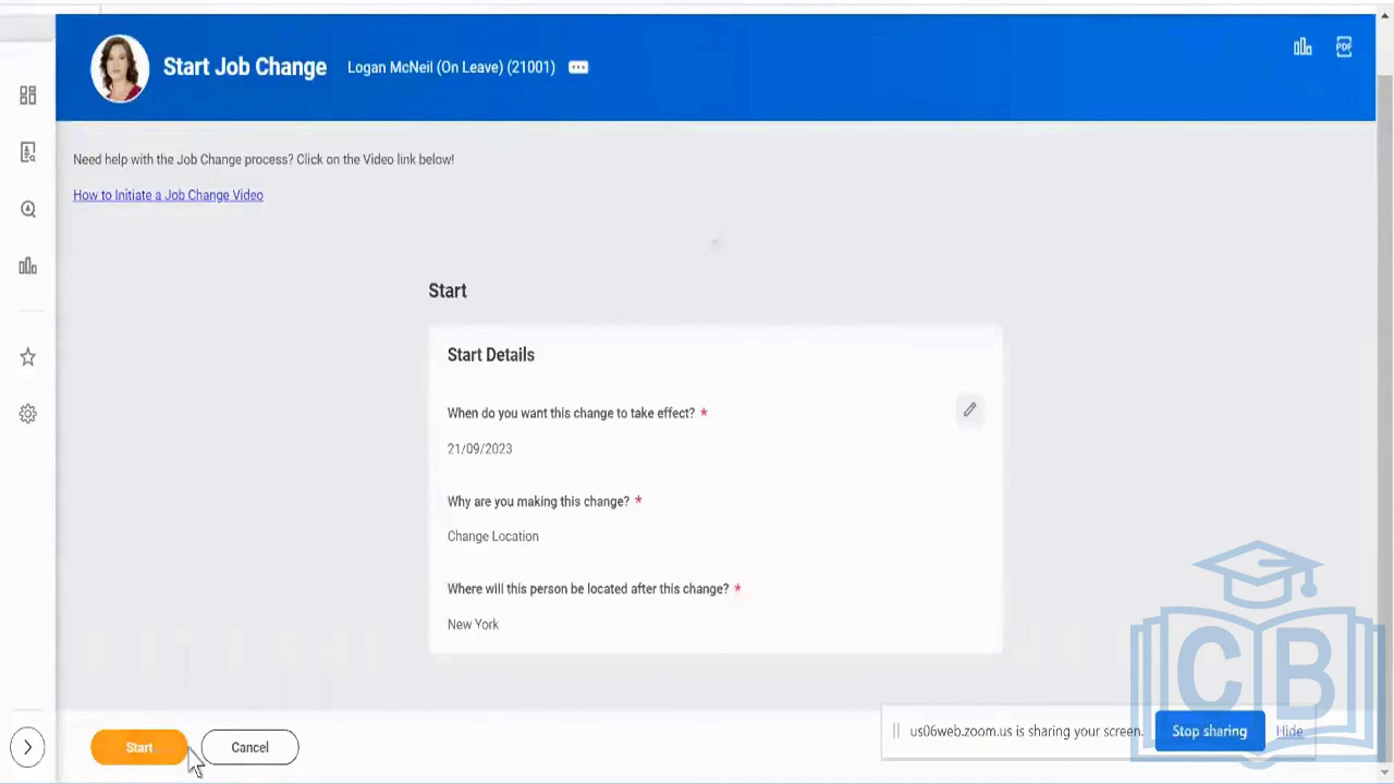
click(164, 752)
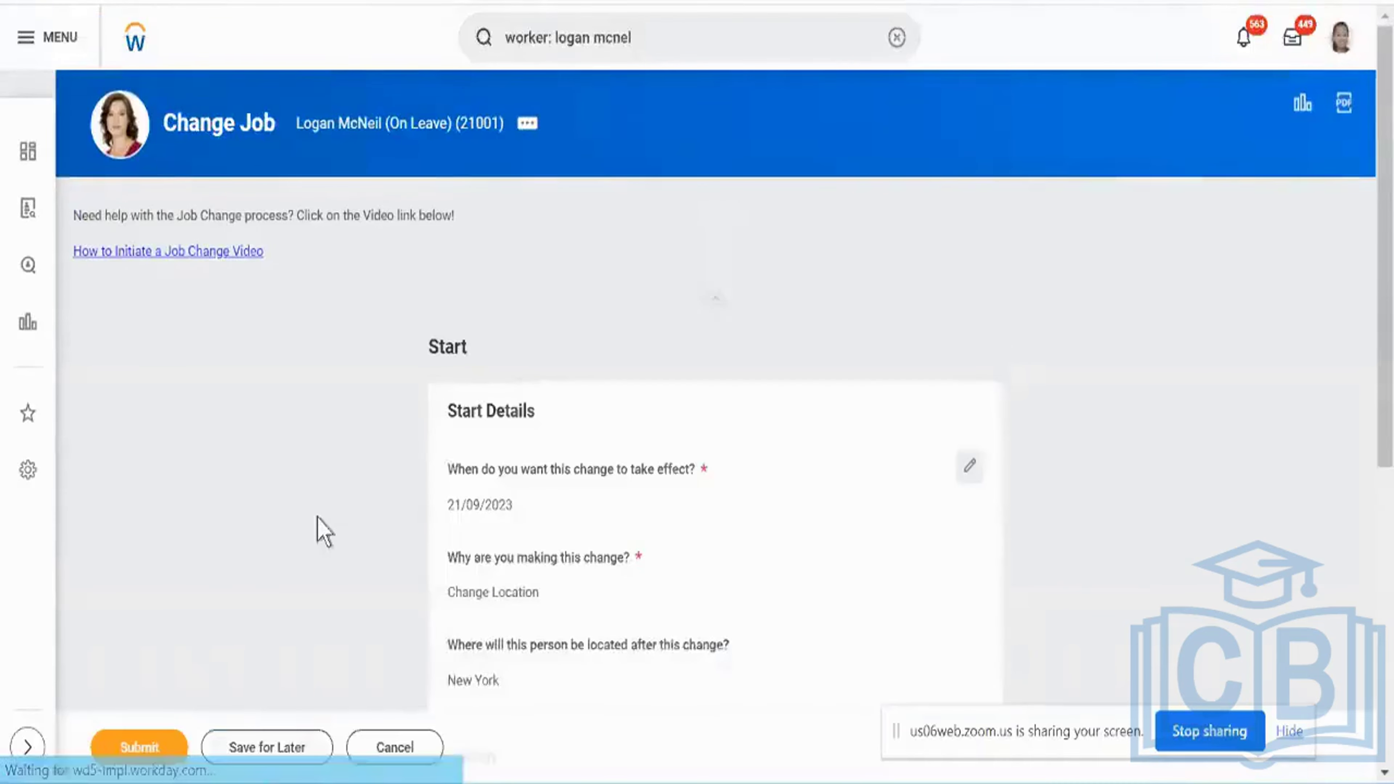
Dismiss the employment history pop-up, review the start and location details, and submit the job change
scroll(324, 531, down, 3)
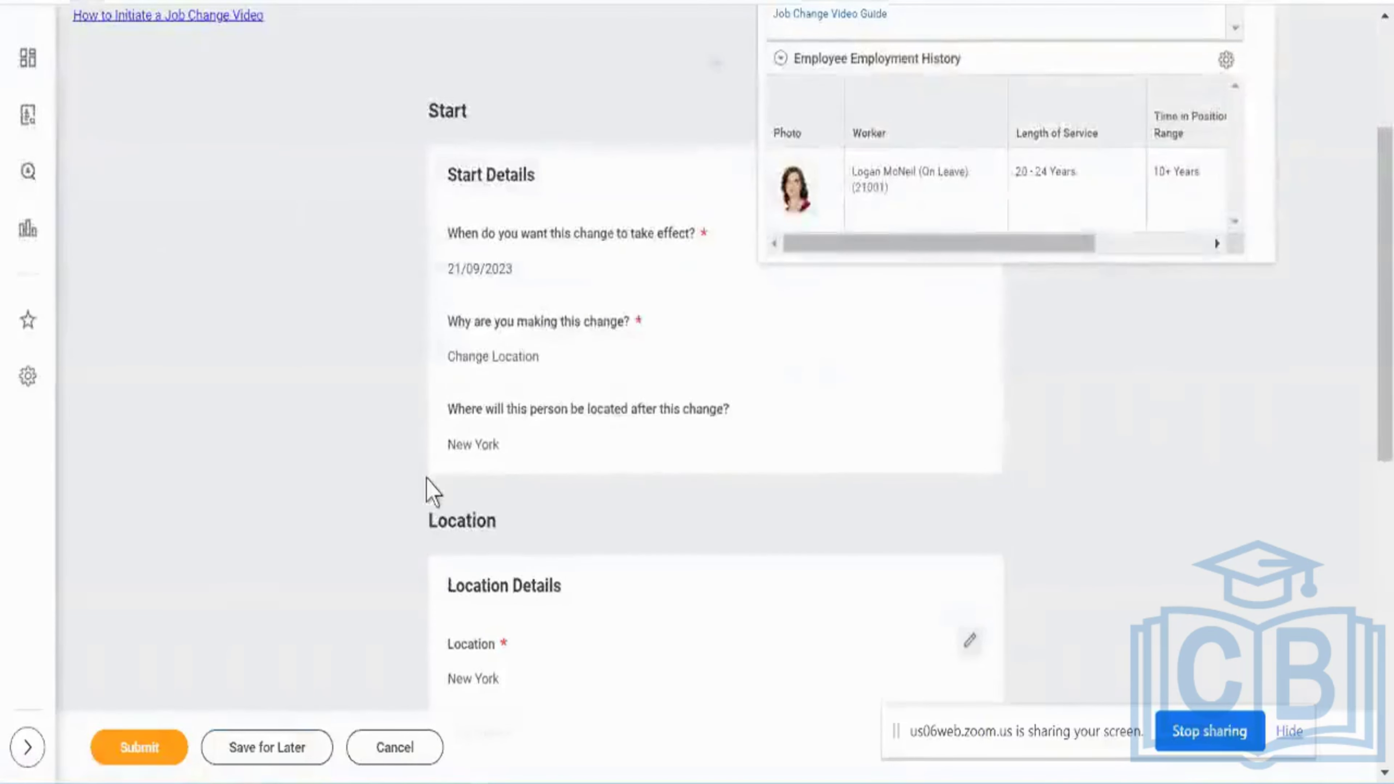
scroll(1287, 97, up, 4)
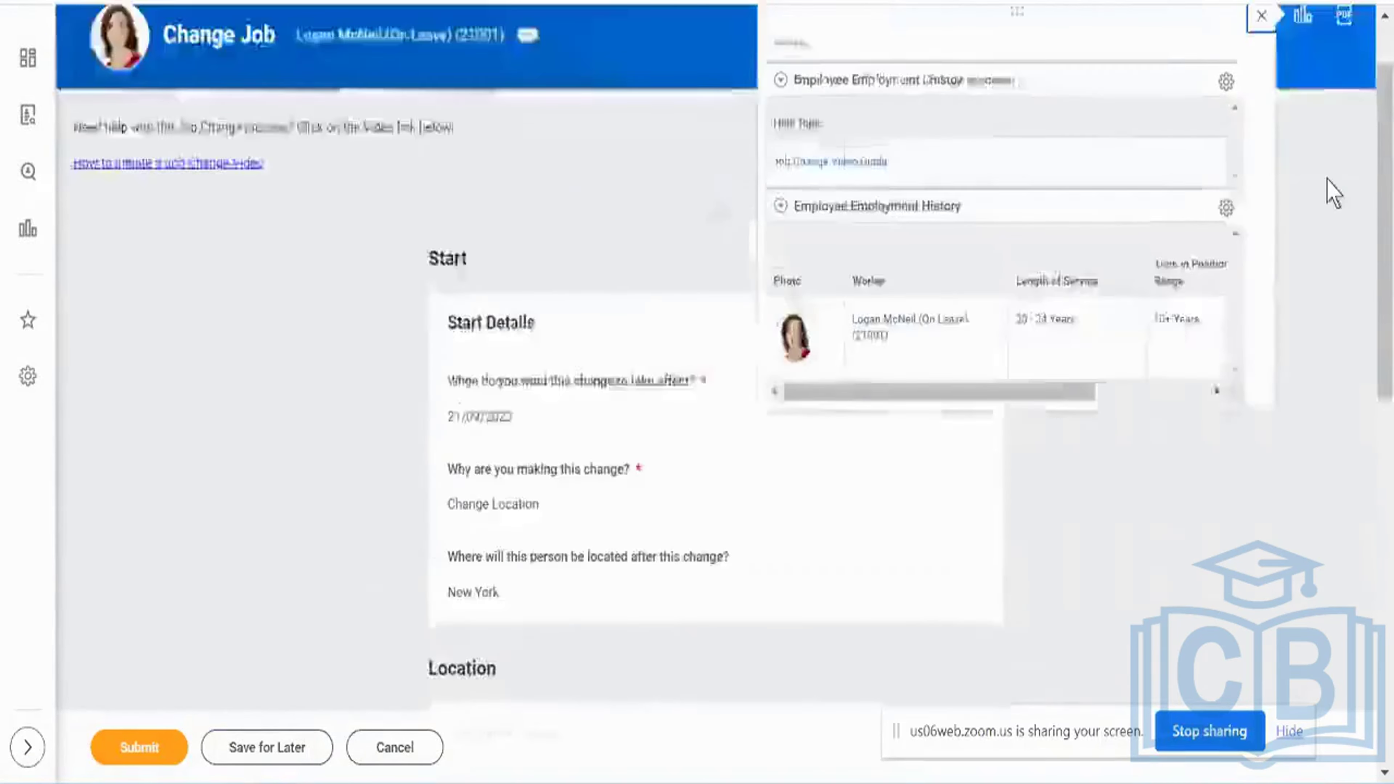
click(1261, 103)
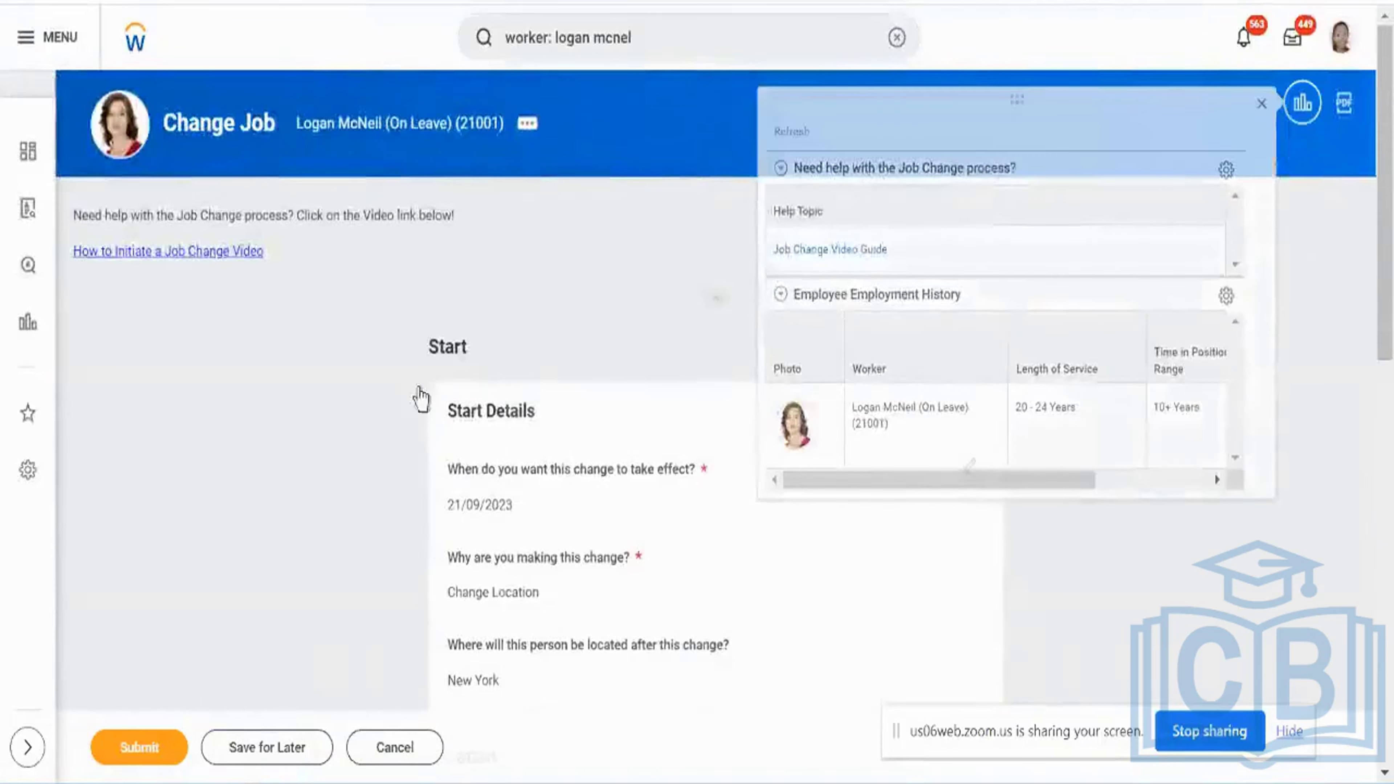
scroll(362, 444, down, 5)
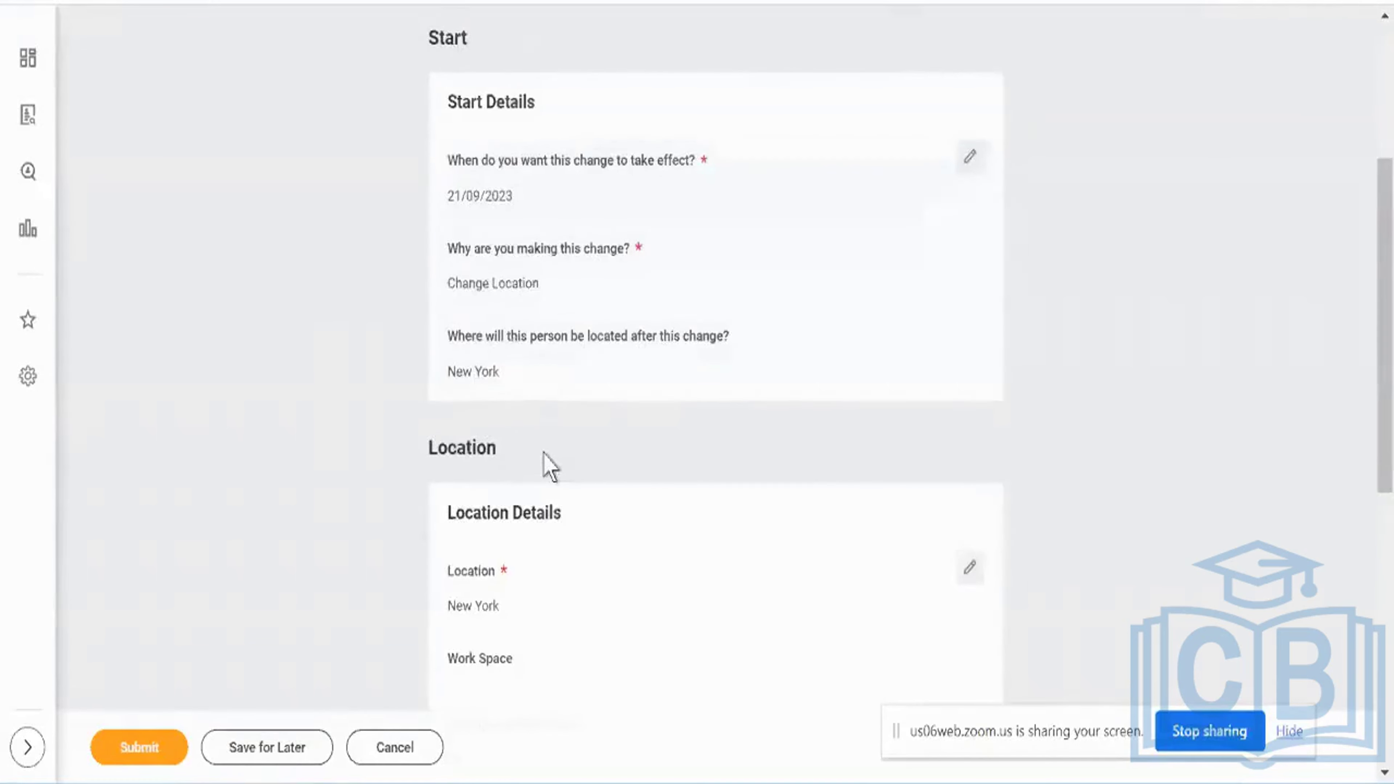
scroll(545, 458, down, 5)
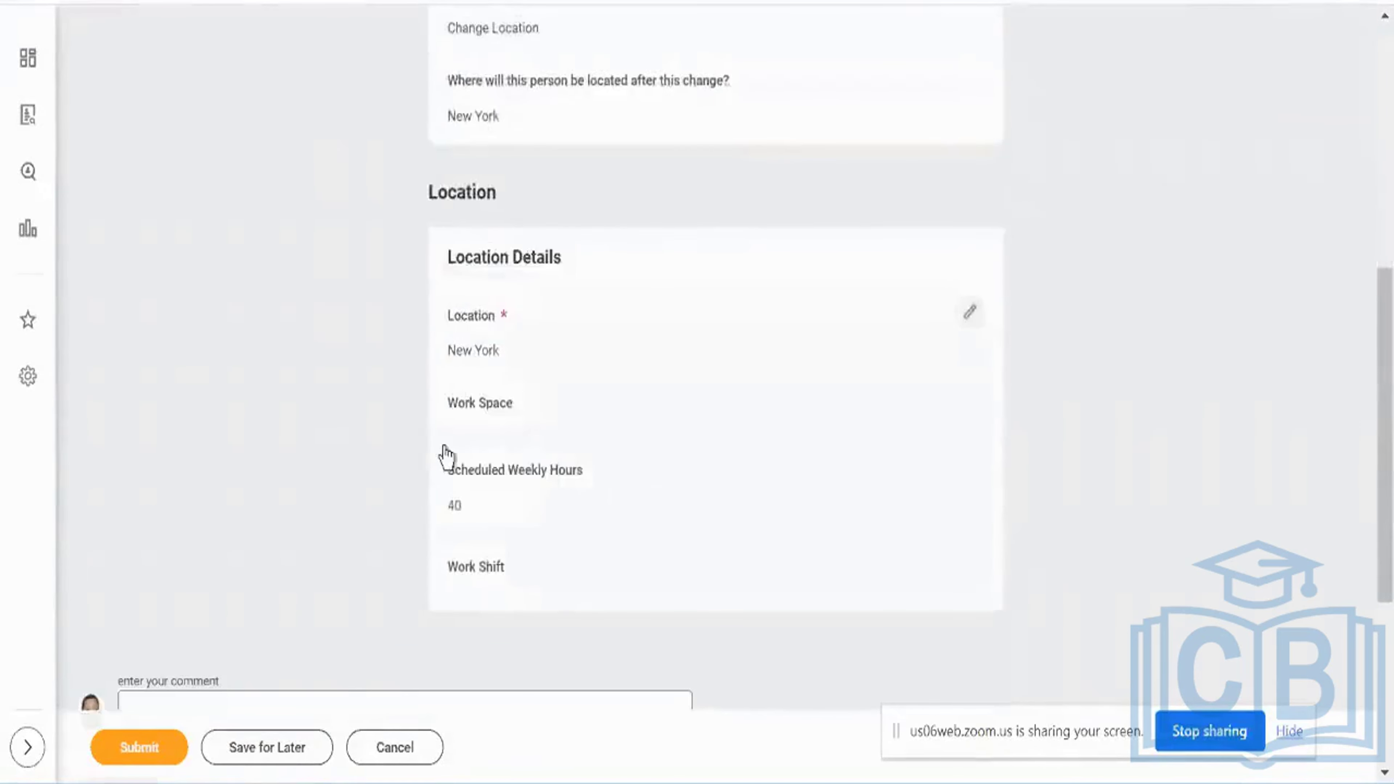
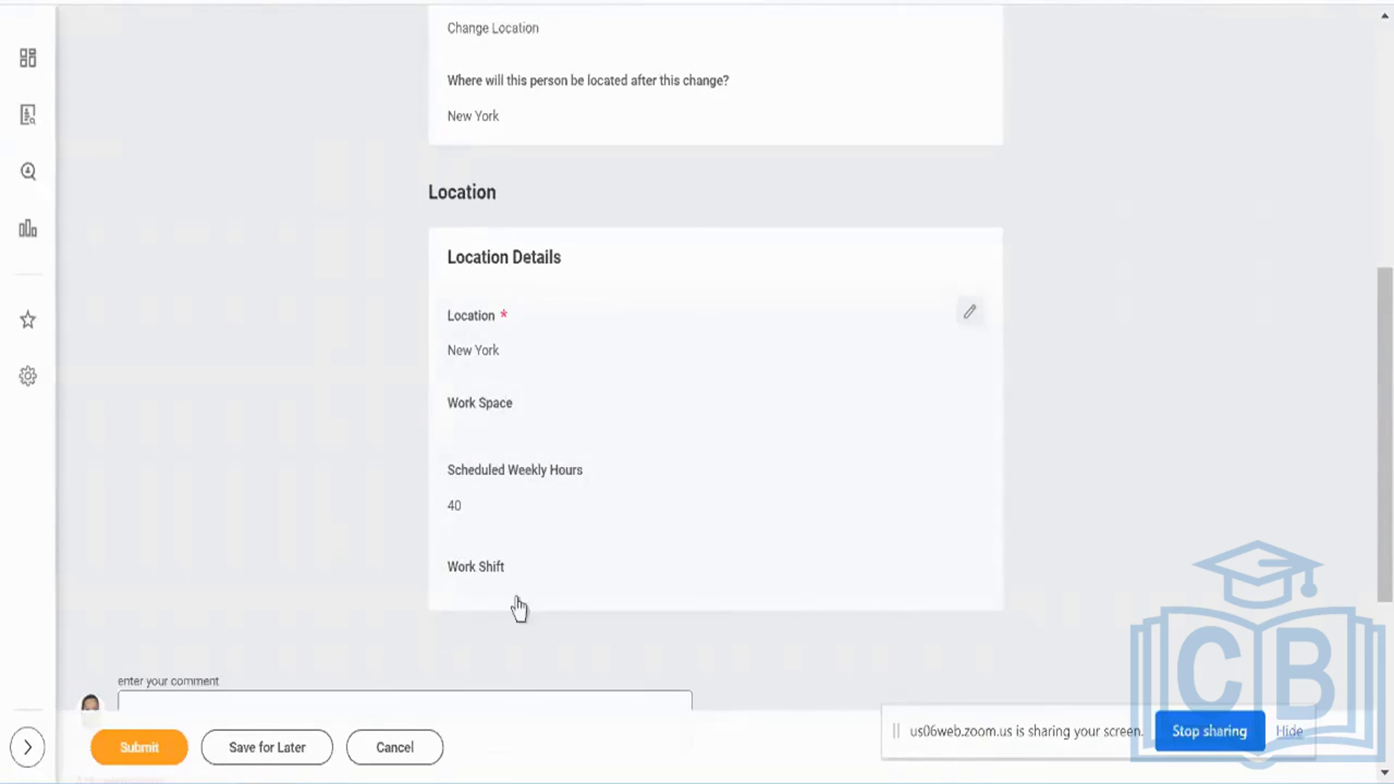
scroll(433, 505, down, 5)
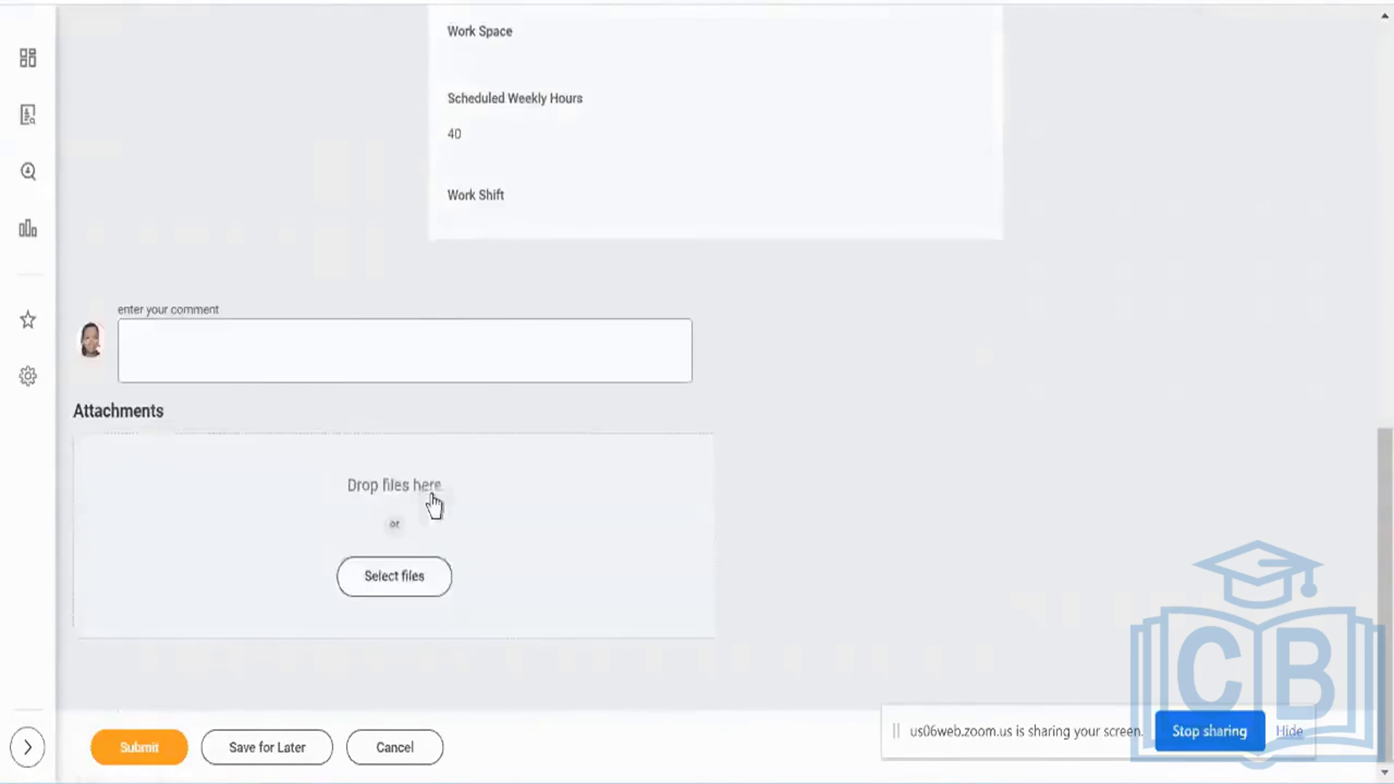
click(161, 761)
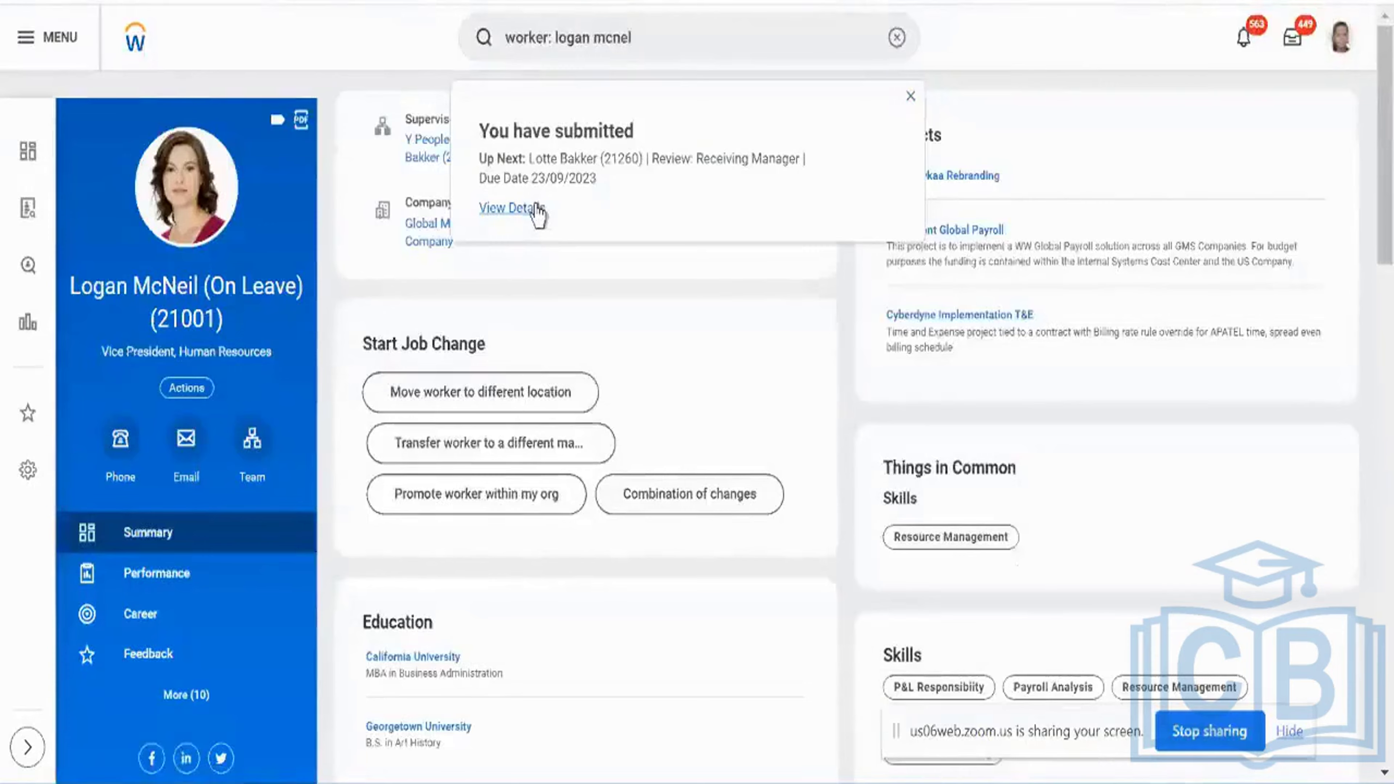
Open the details of the submitted job change and display its process history
click(537, 209)
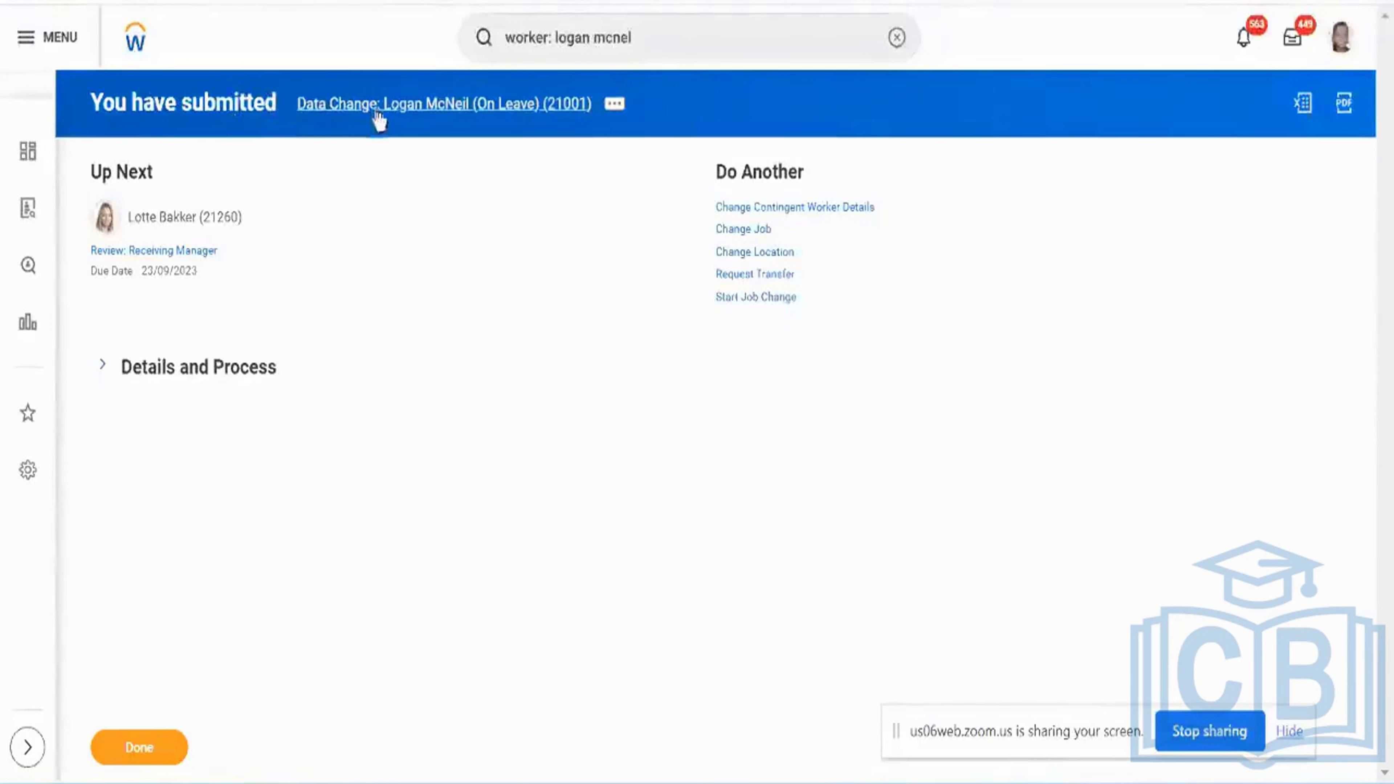
click(219, 384)
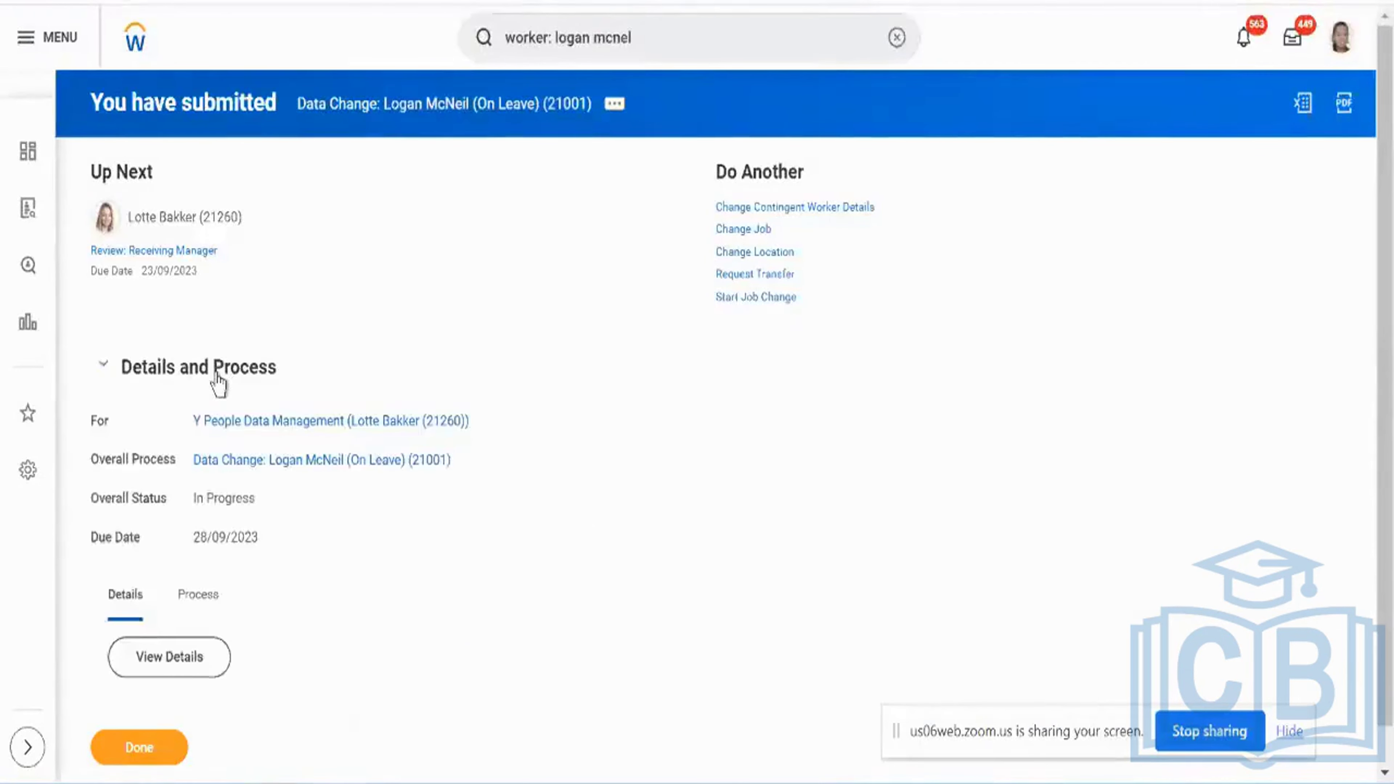
scroll(315, 362, down, 1)
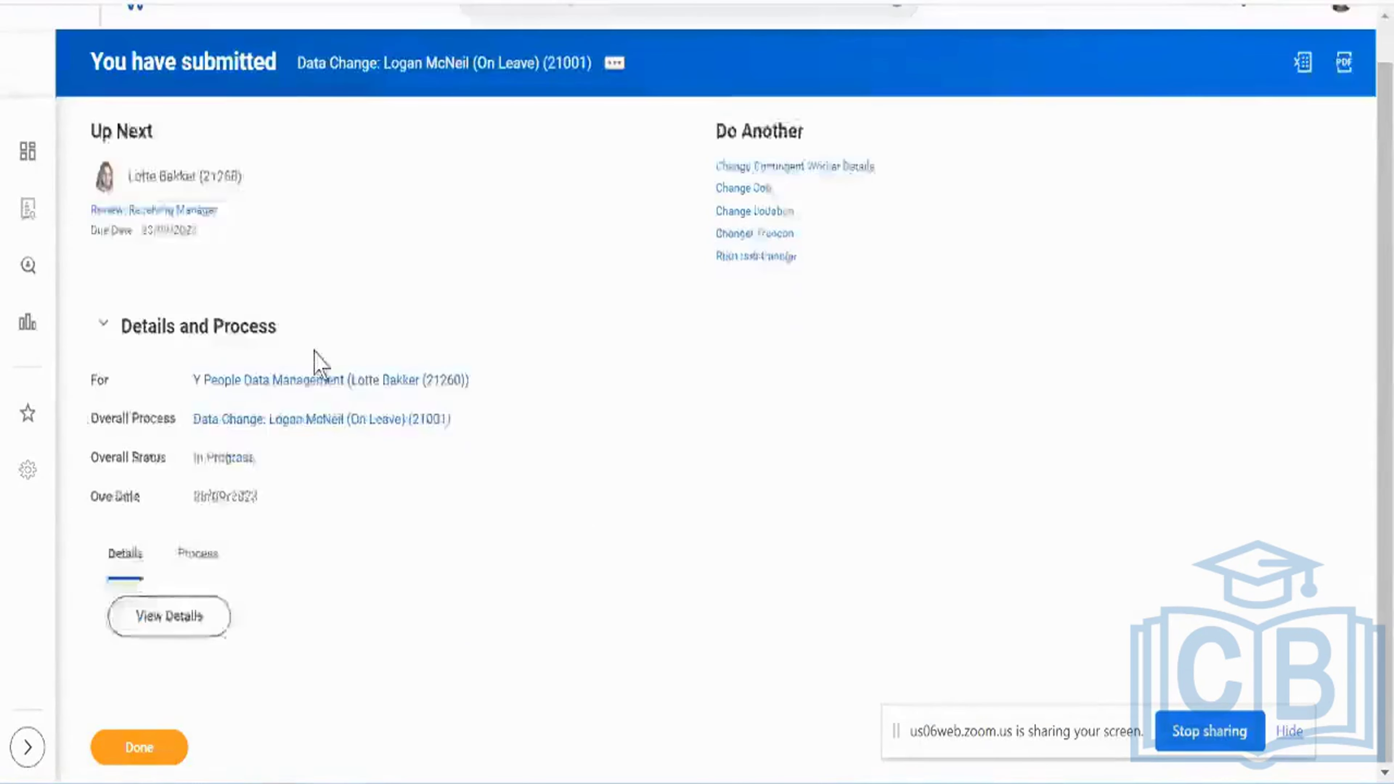
click(195, 563)
scroll(363, 553, down, 5)
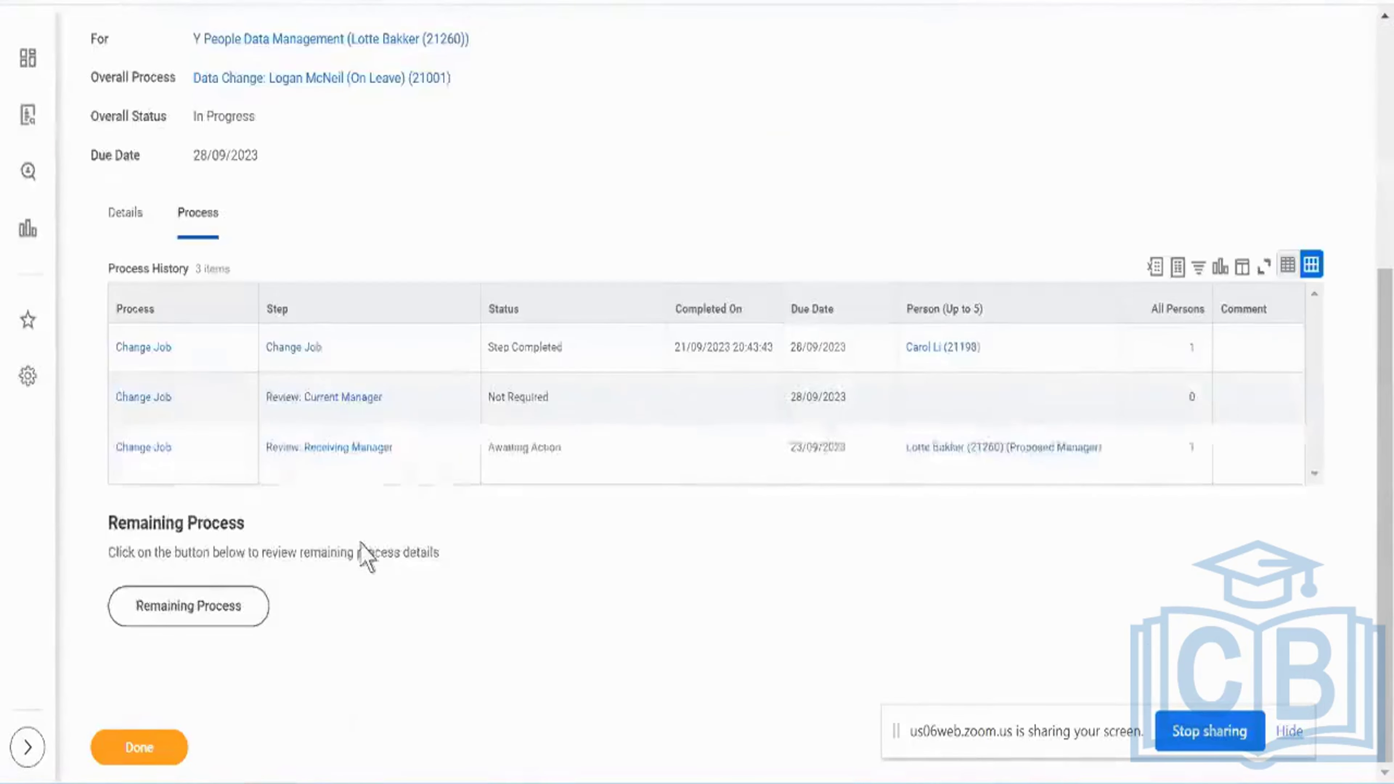
Examine the Change Job, Review: Current Manager and Review: Receiving Manager steps and their statuses in the process history
click(431, 349)
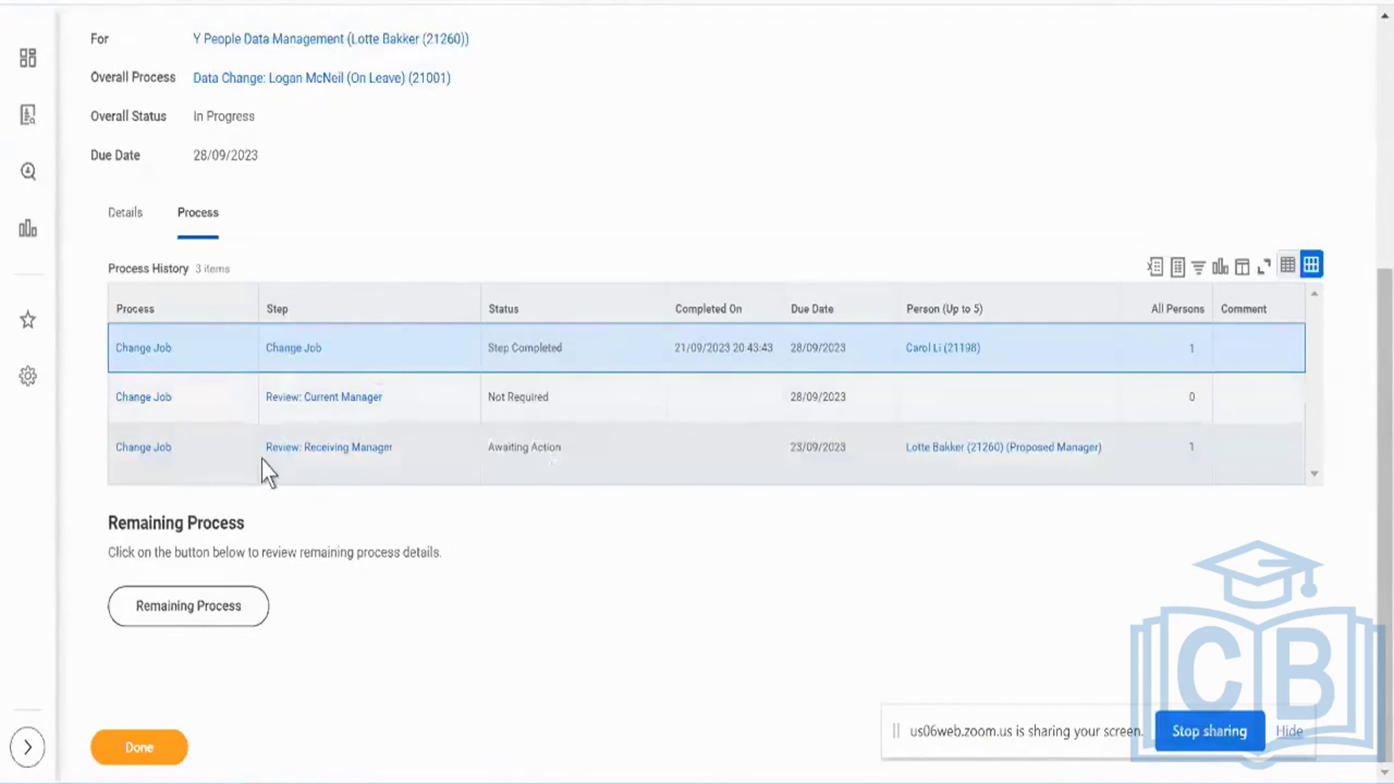
drag(277, 463, 372, 461)
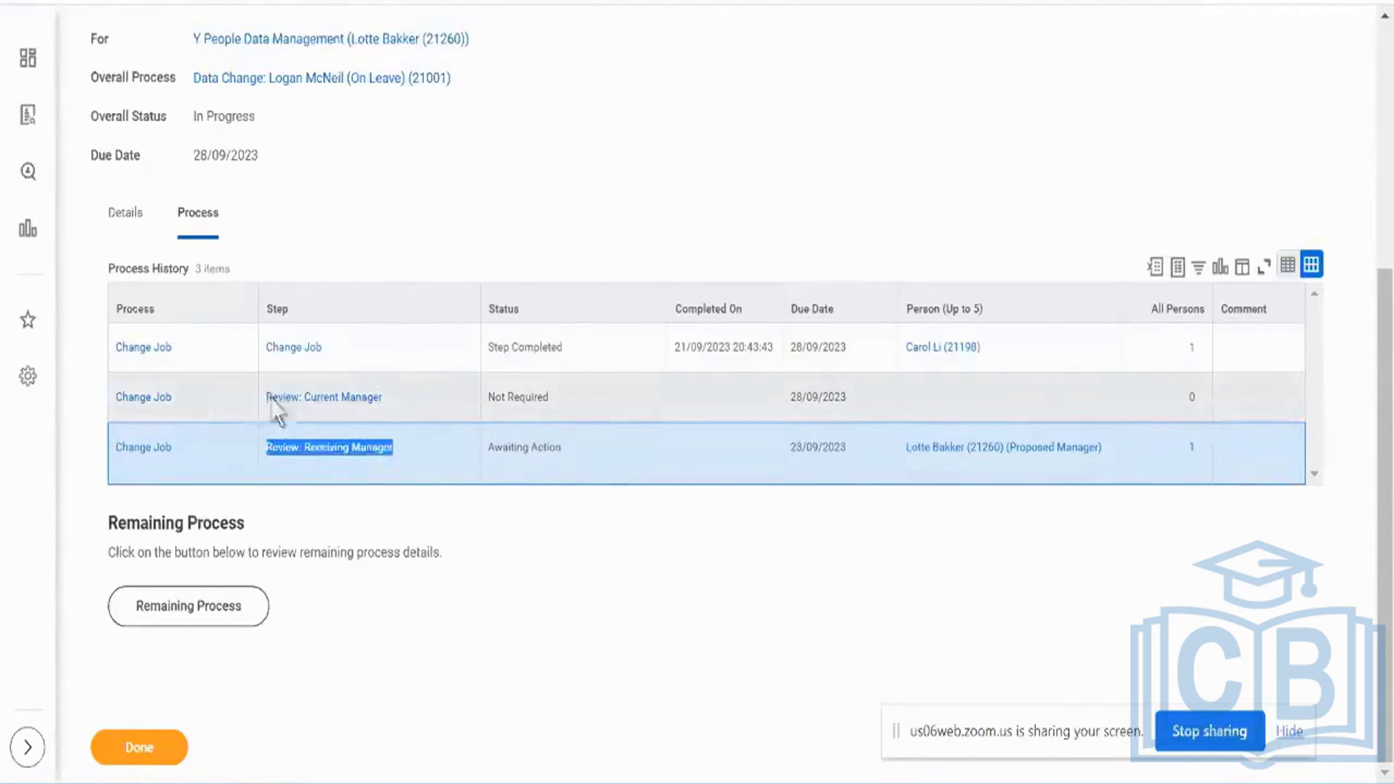
drag(270, 399, 369, 407)
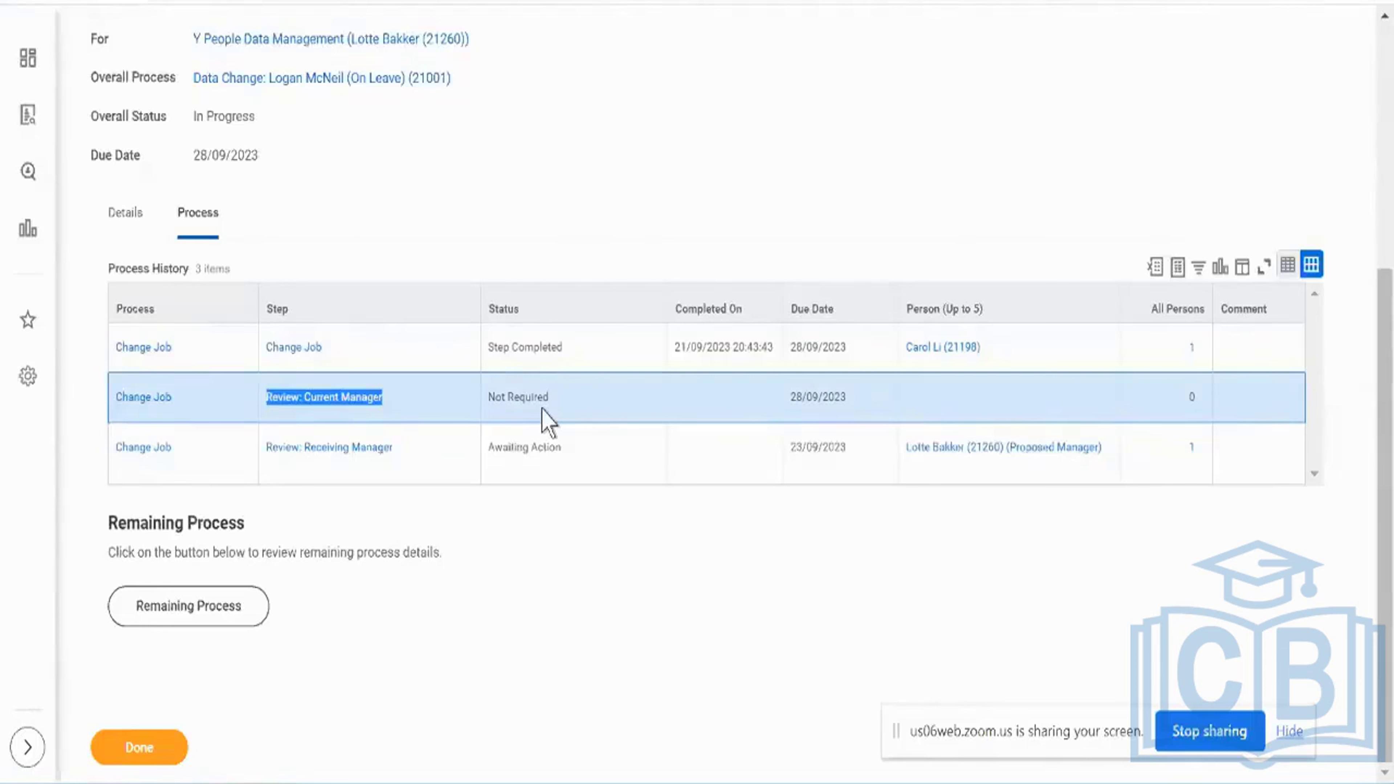
triple_click(542, 409)
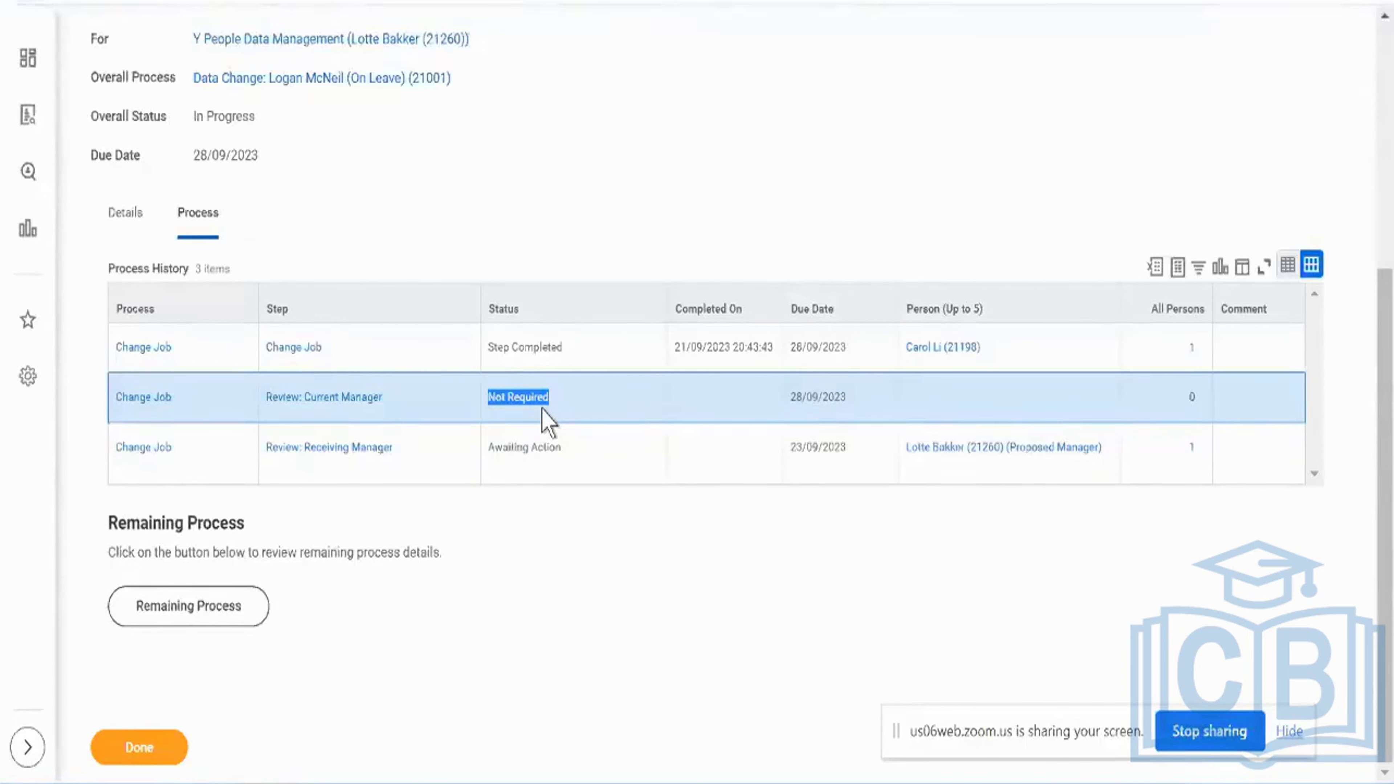
click(541, 408)
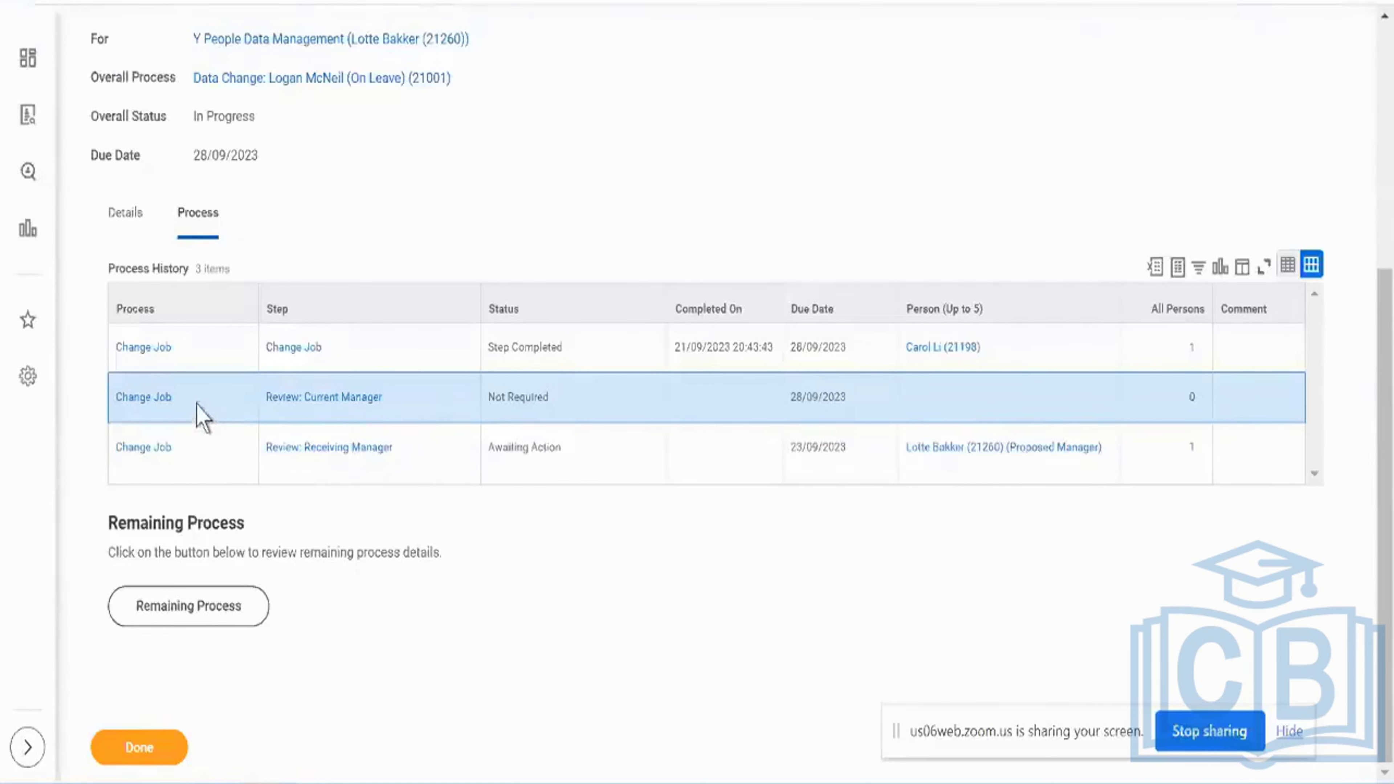
Open the business process definition of the submitted Change Job in a new tab and switch to it
mouse_move(193, 402)
click(182, 397)
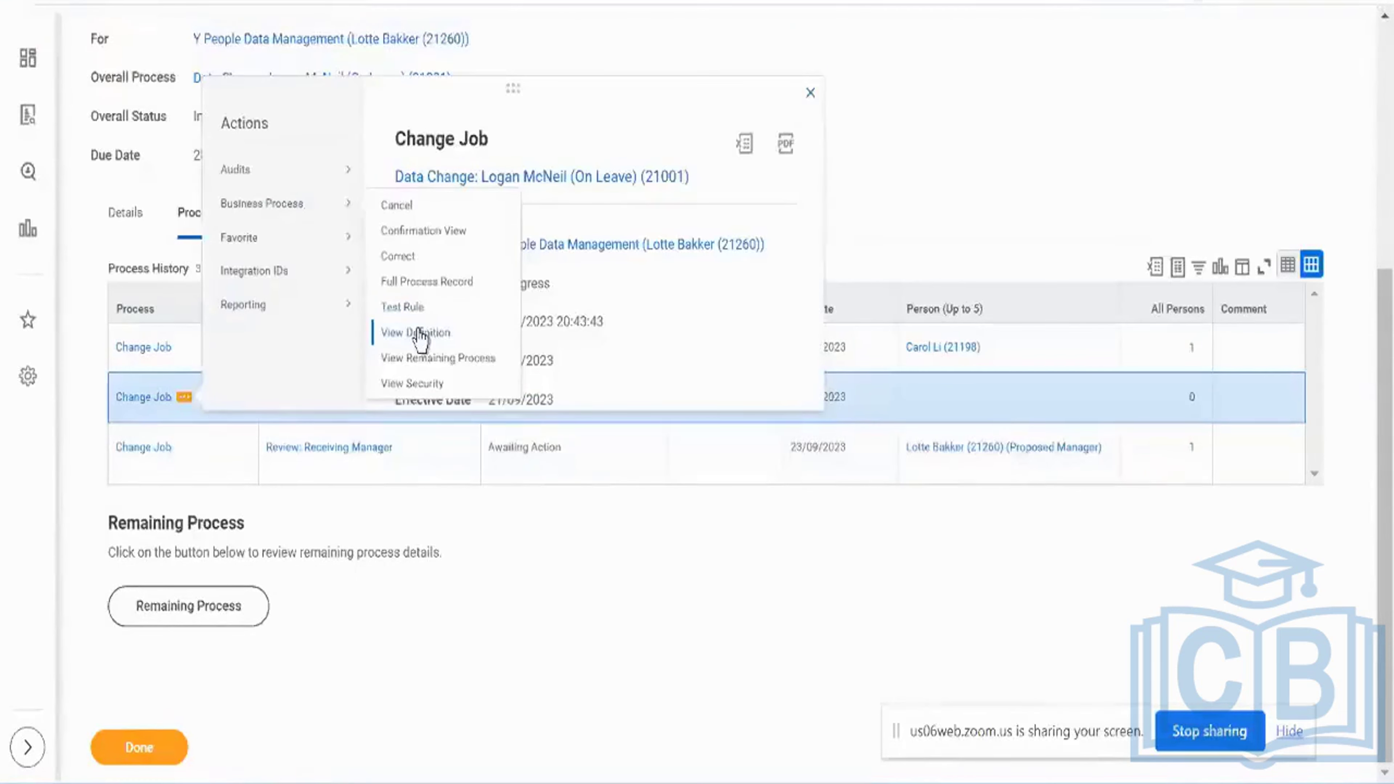
right_click(420, 334)
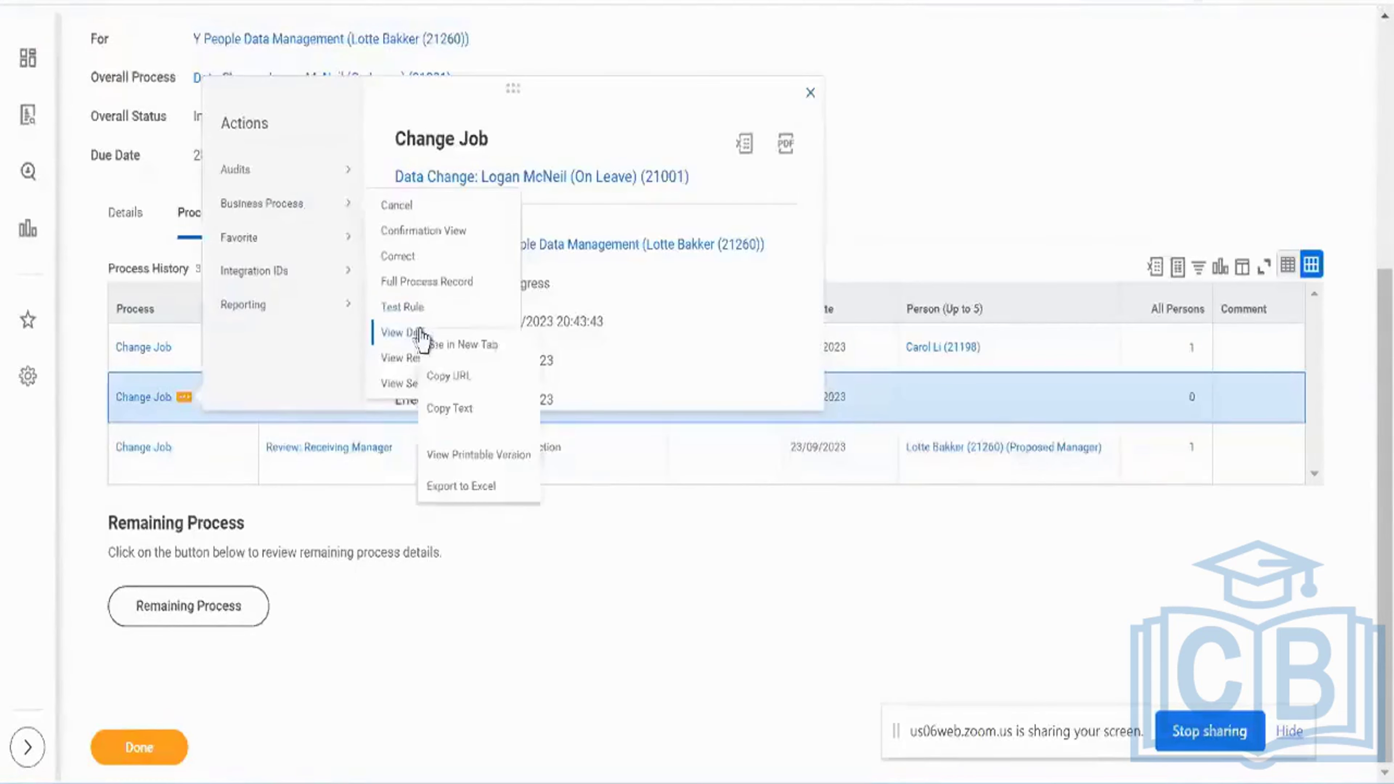
click(450, 345)
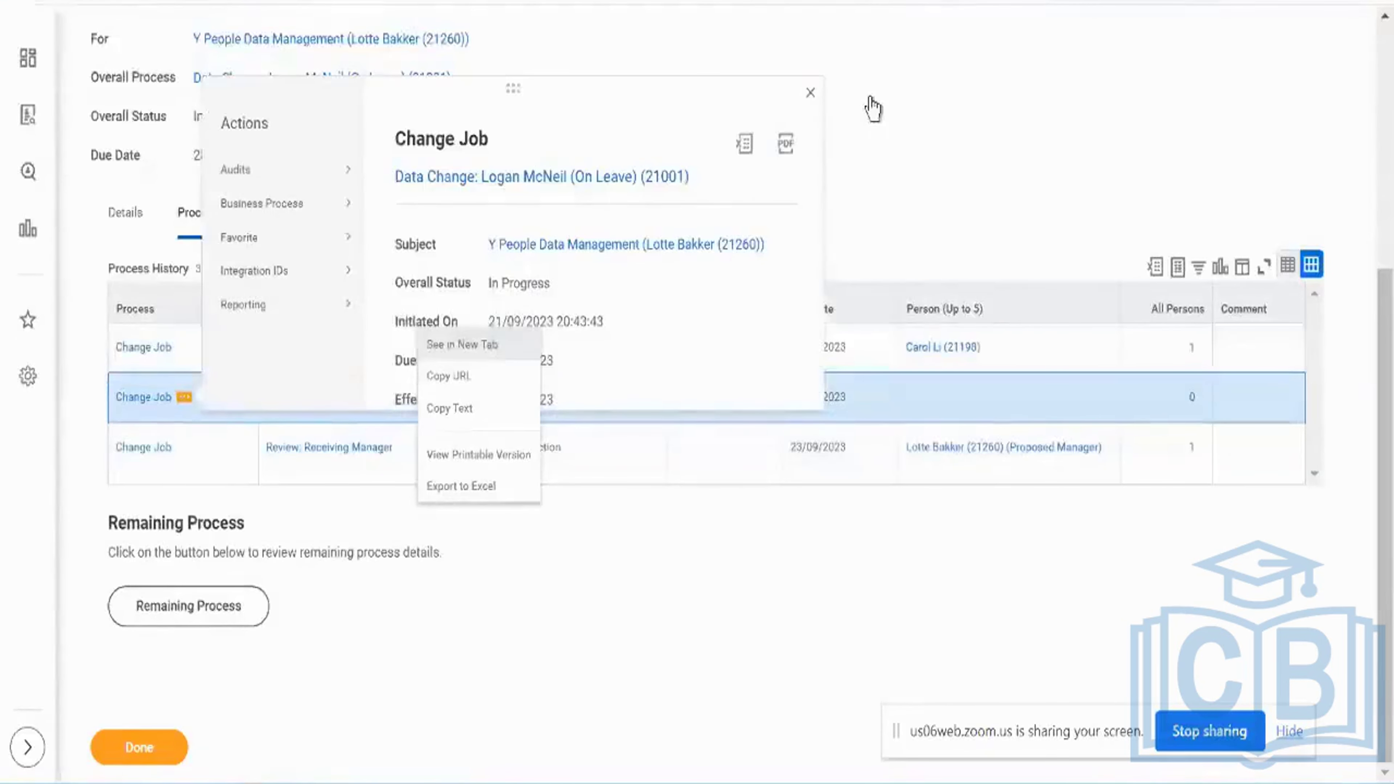
click(911, 164)
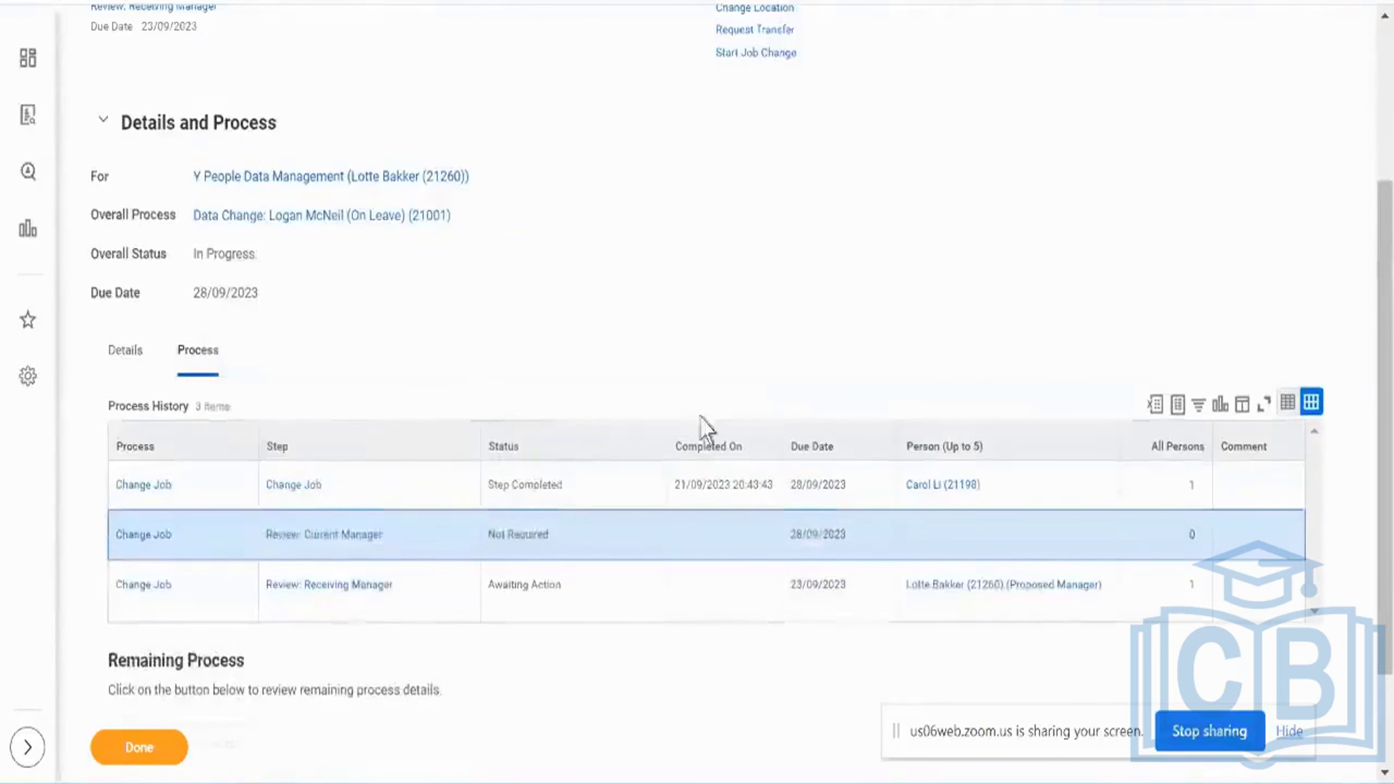
scroll(753, 274, up, 5)
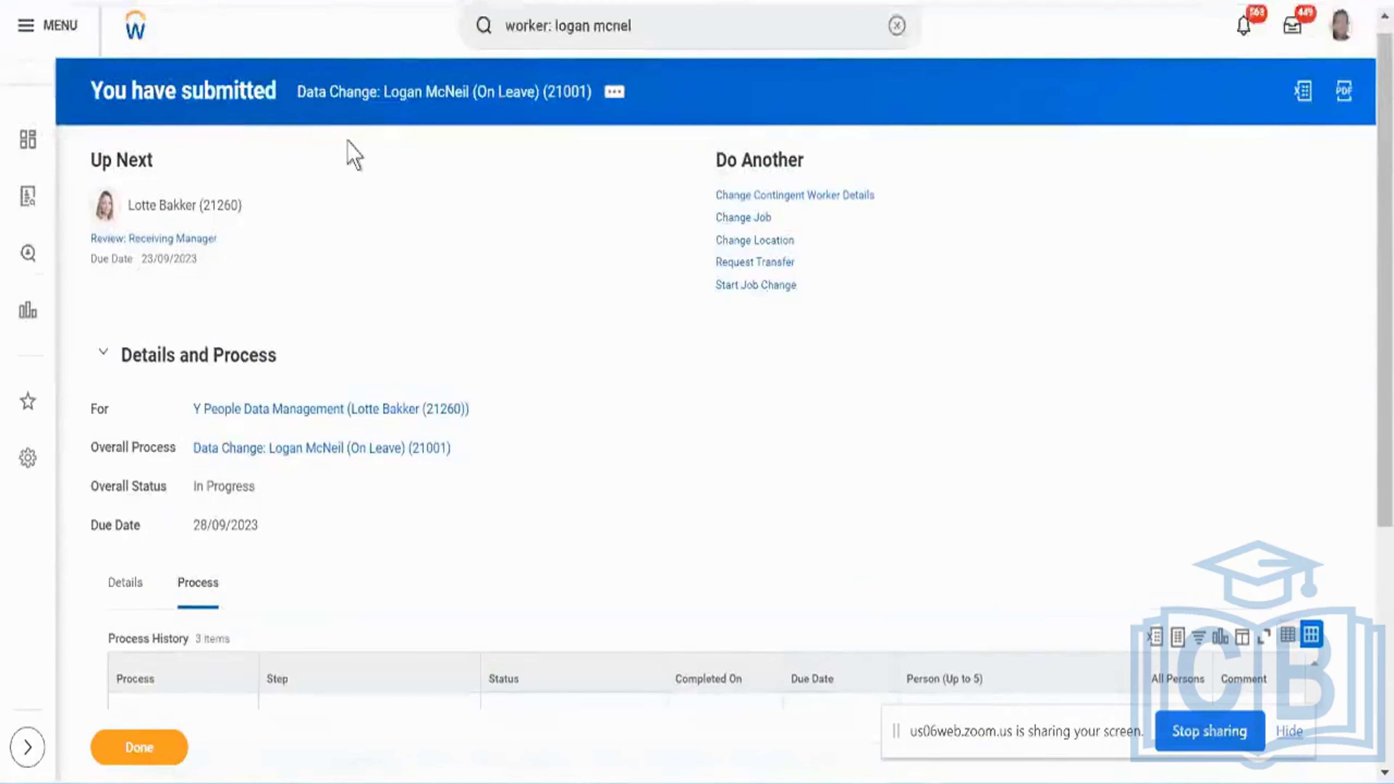
scroll(598, 404, down, 5)
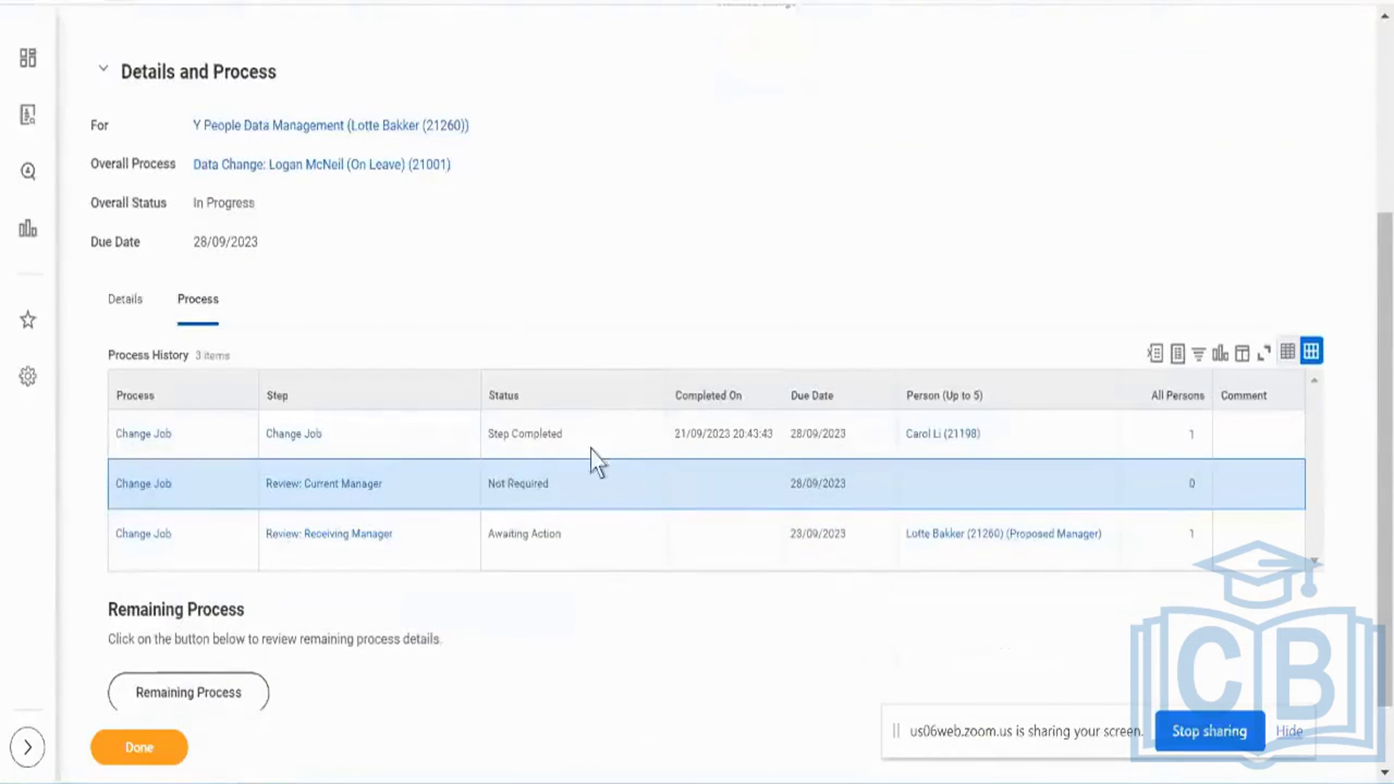
click(1054, 1)
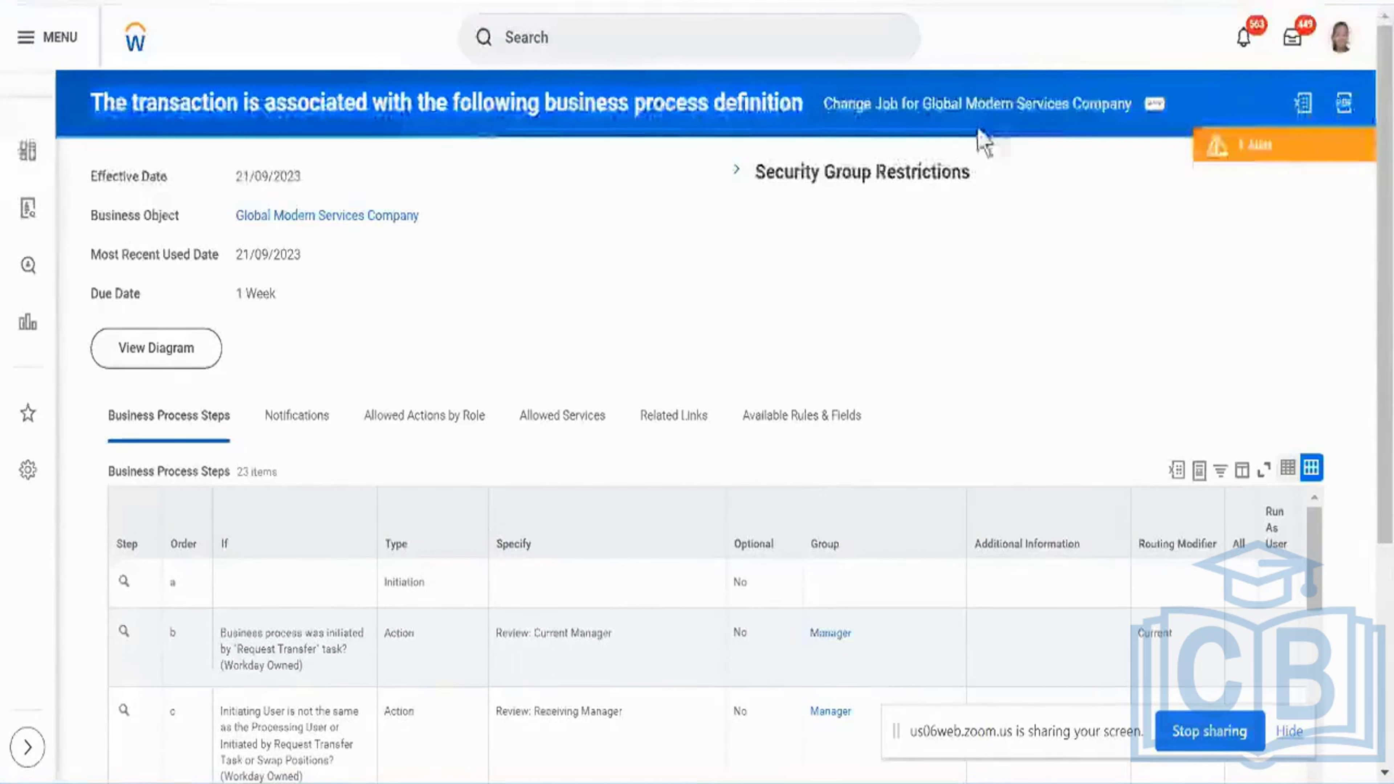
Examine the business process steps of the Change Job definition, including their conditions, types, groups and routing modifiers
scroll(620, 343, down, 2)
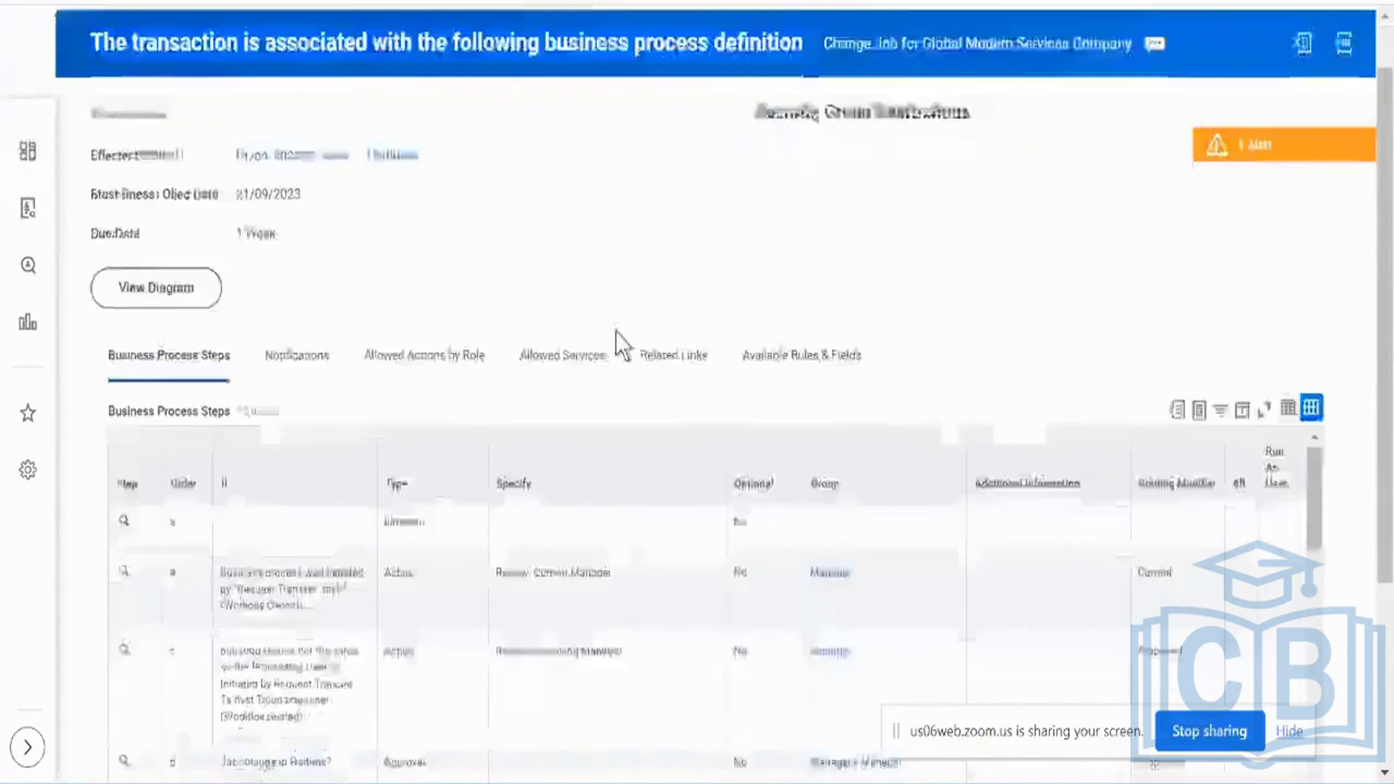
scroll(616, 343, down, 3)
scroll(622, 255, down, 2)
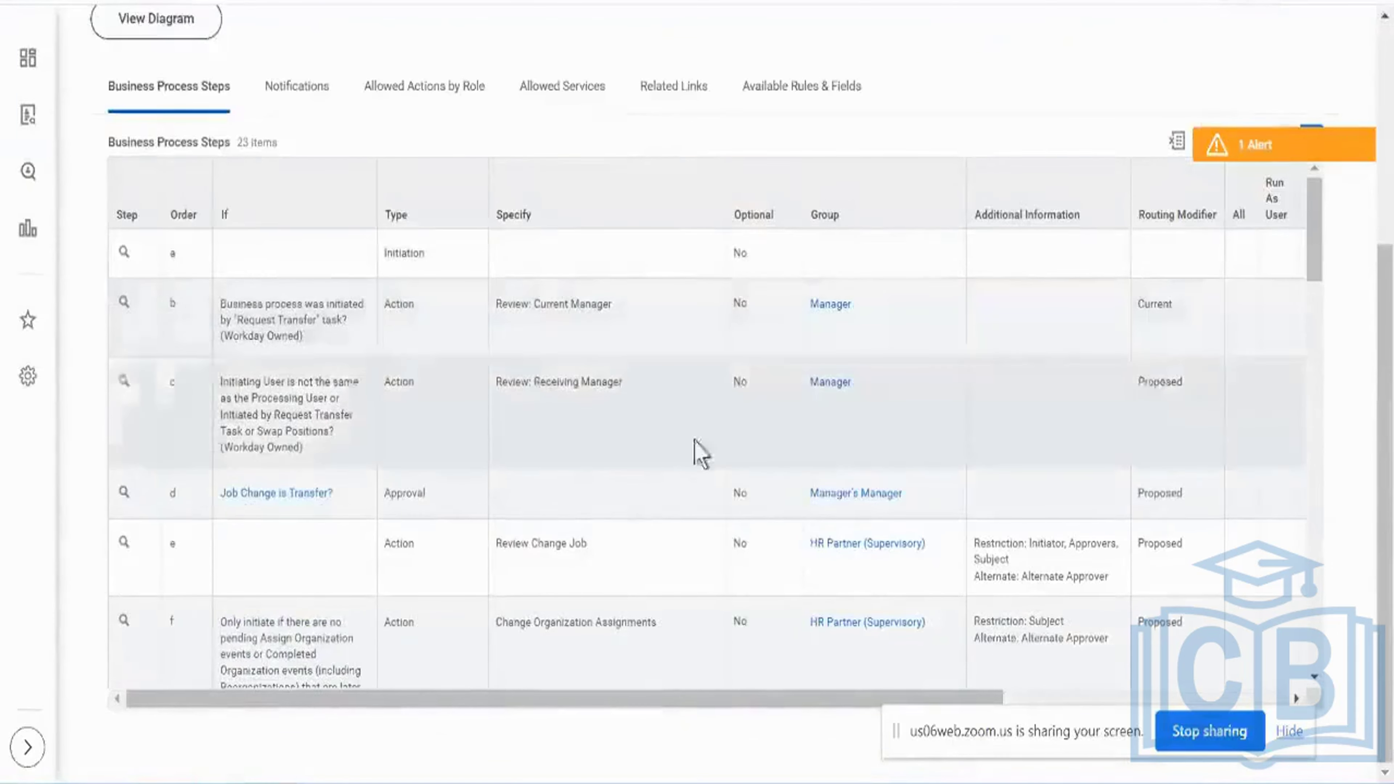
scroll(715, 530, down, 6)
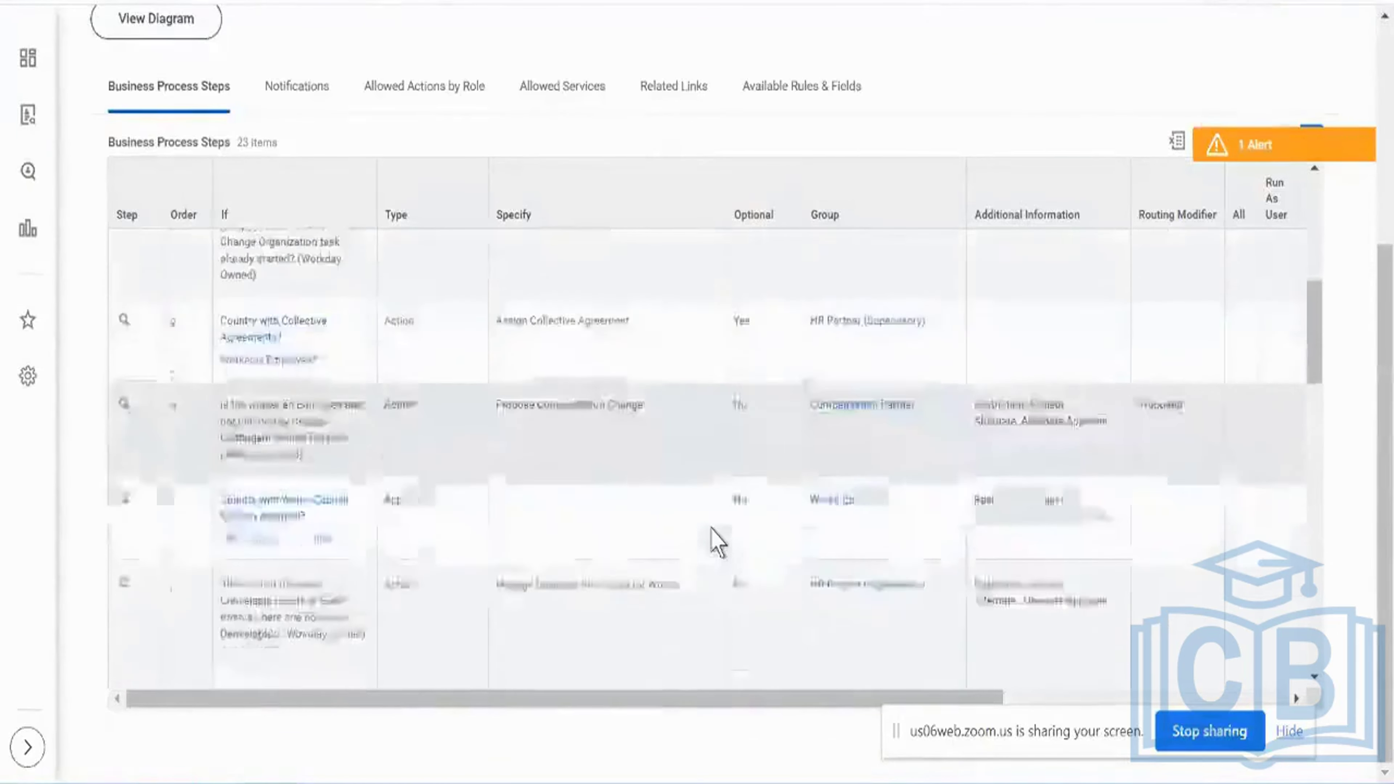
scroll(716, 543, down, 4)
scroll(716, 543, up, 5)
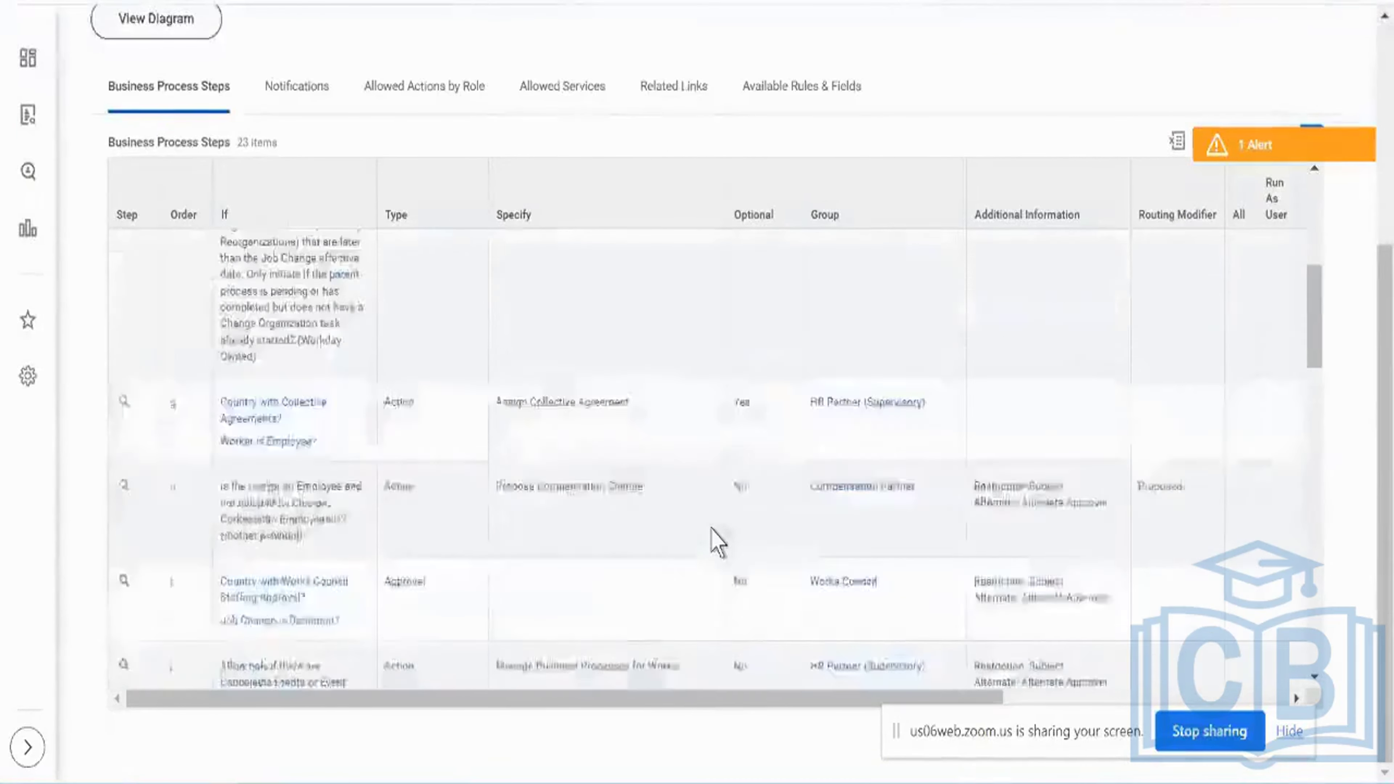
scroll(715, 543, up, 3)
scroll(712, 541, up, 6)
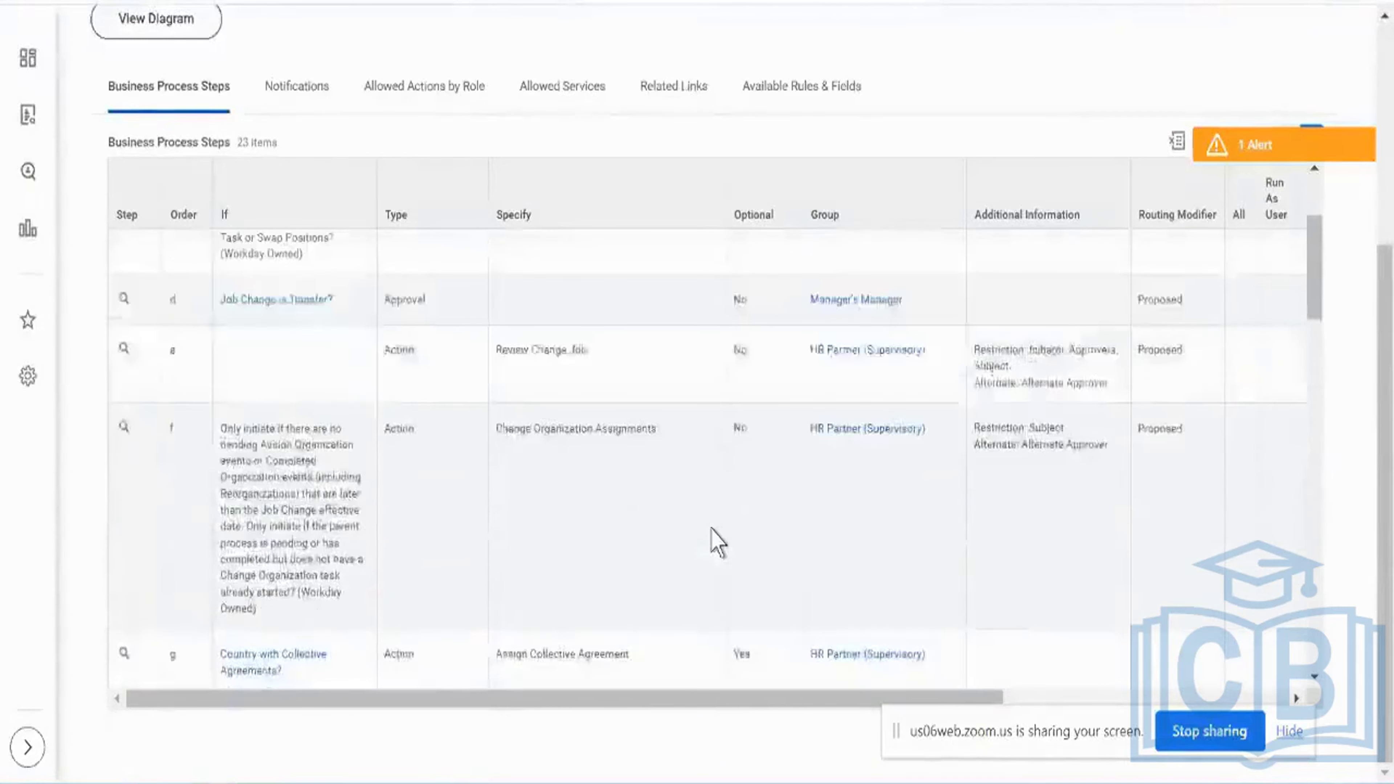
scroll(658, 330, down, 3)
scroll(656, 324, down, 2)
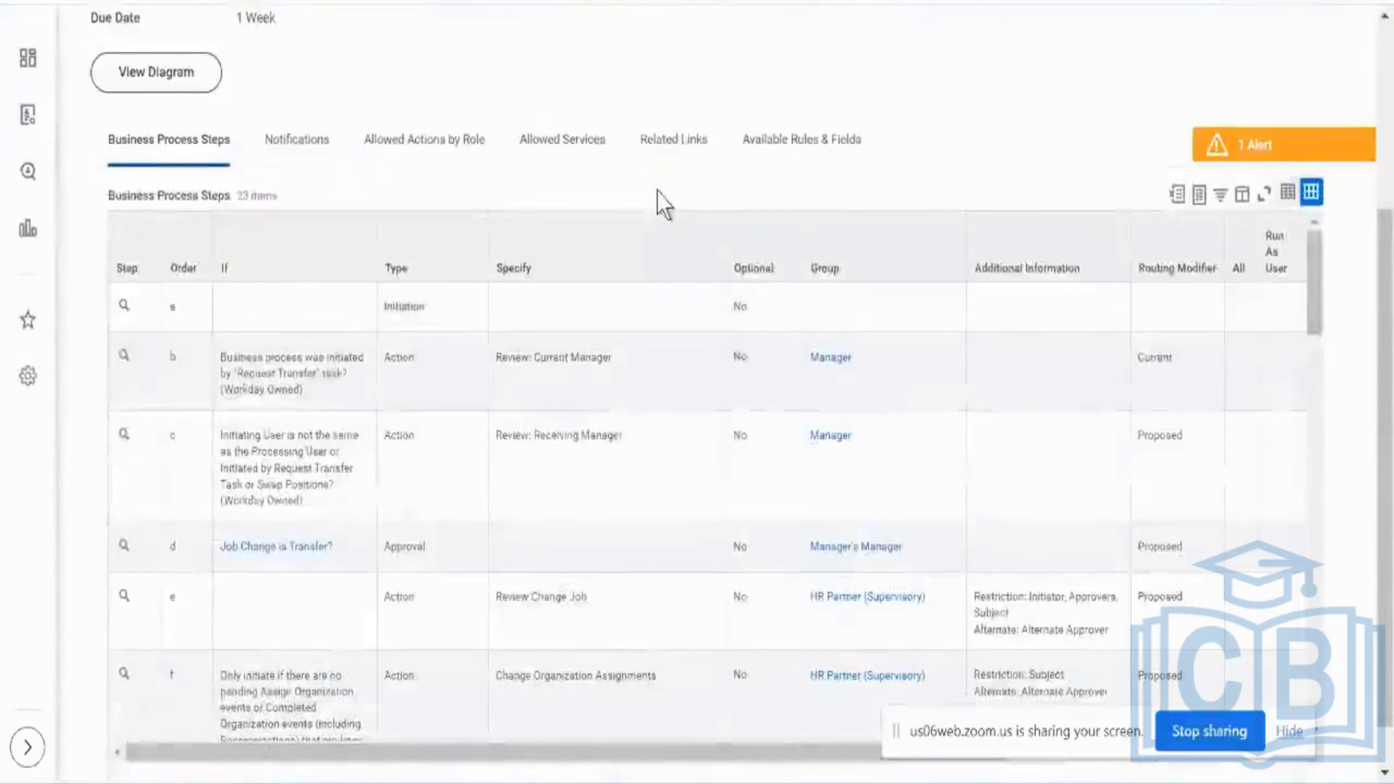
scroll(662, 198, up, 2)
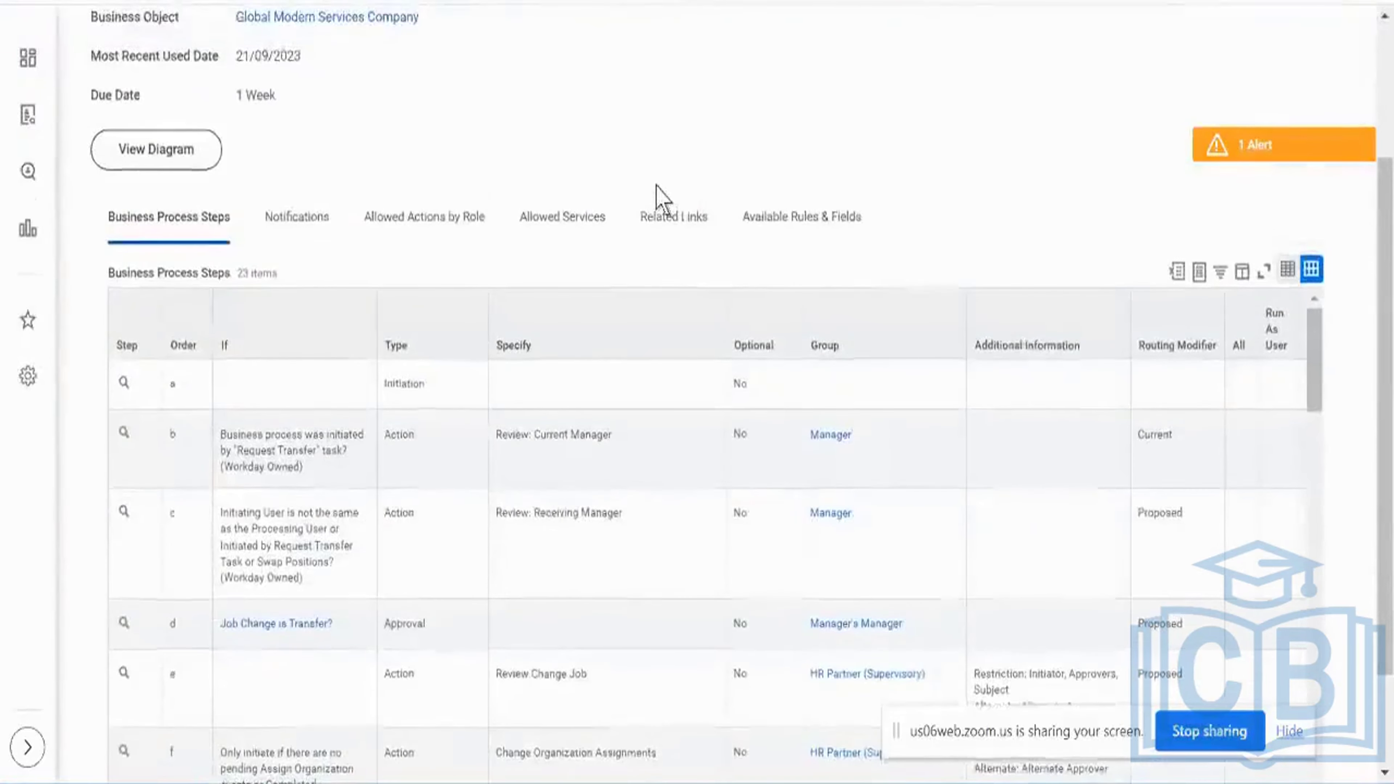
scroll(657, 187, up, 1)
scroll(662, 197, up, 3)
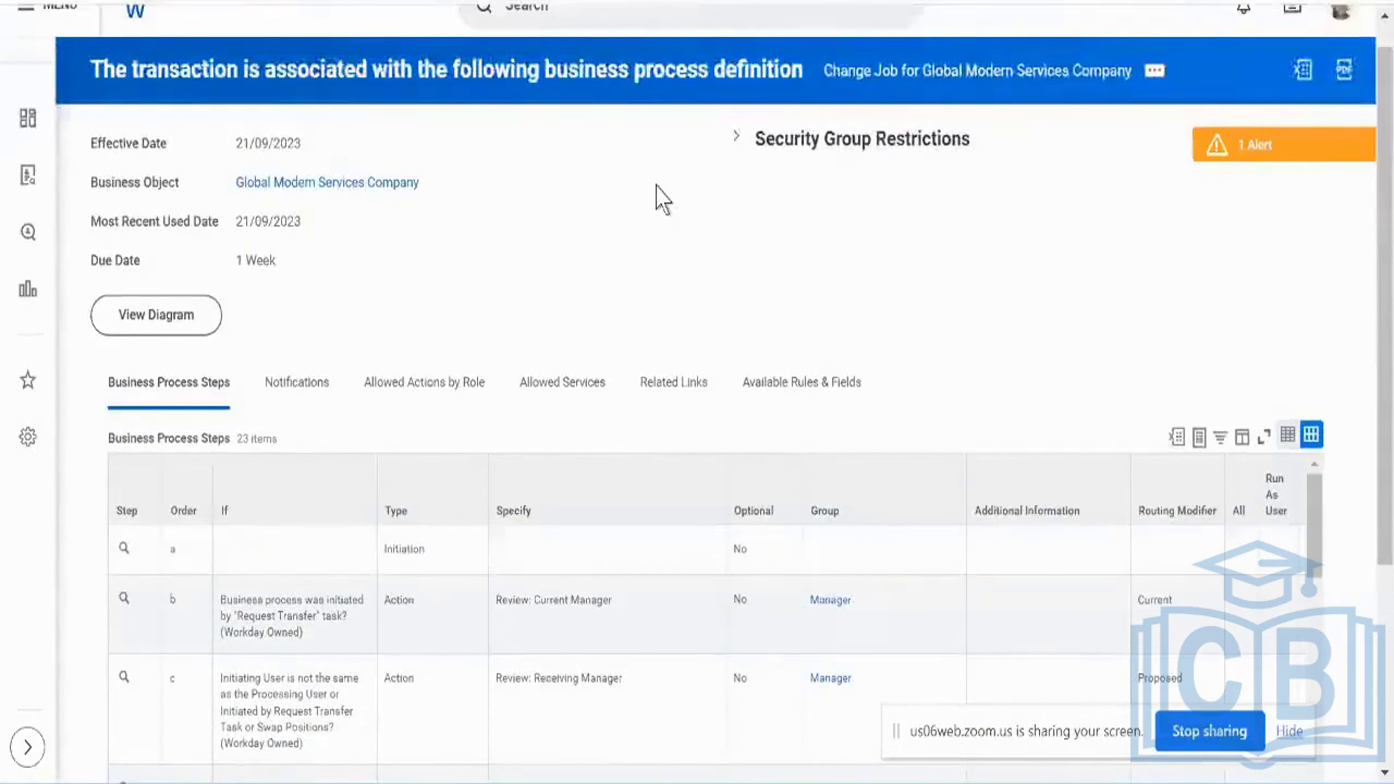
Compare the Review: Current Manager step in the definition with the Change Job entry in the submitted transaction's process history
scroll(661, 197, down, 6)
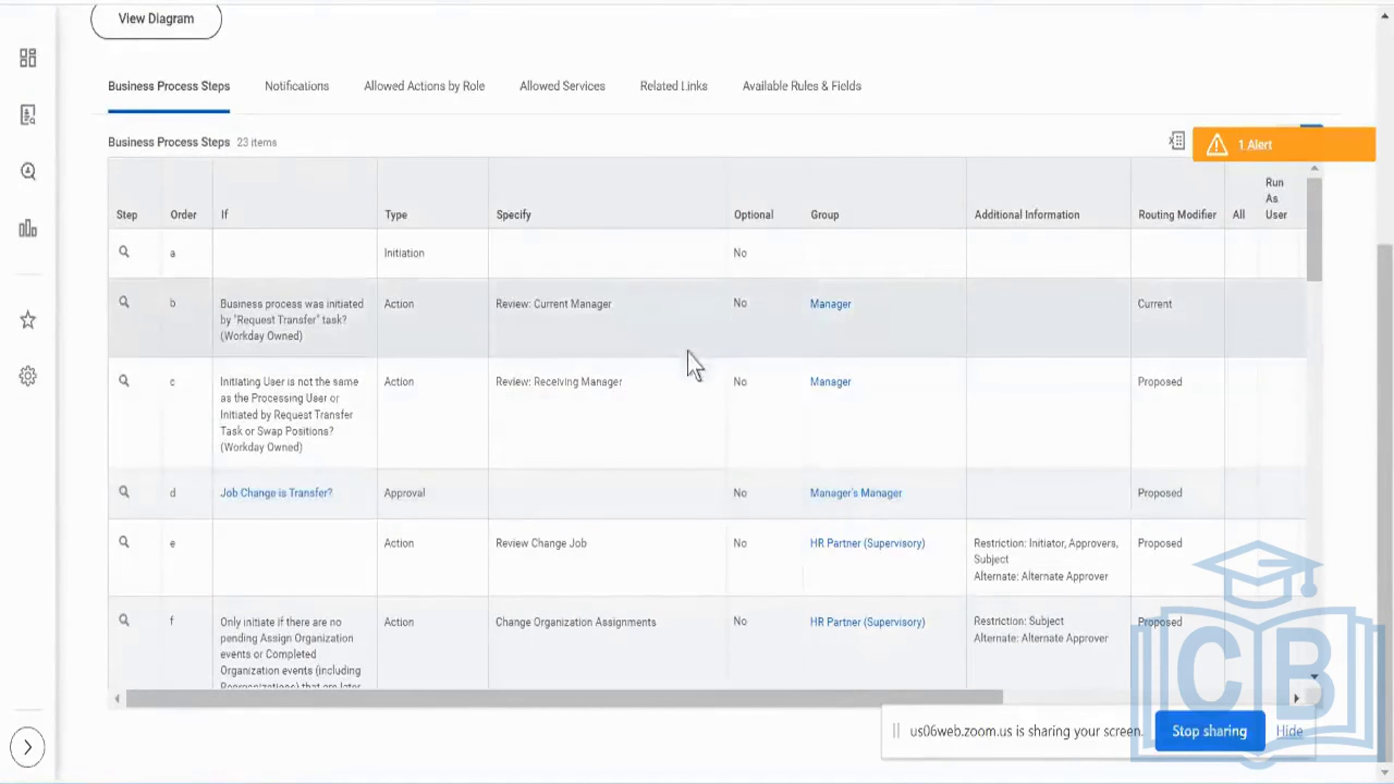
click(690, 339)
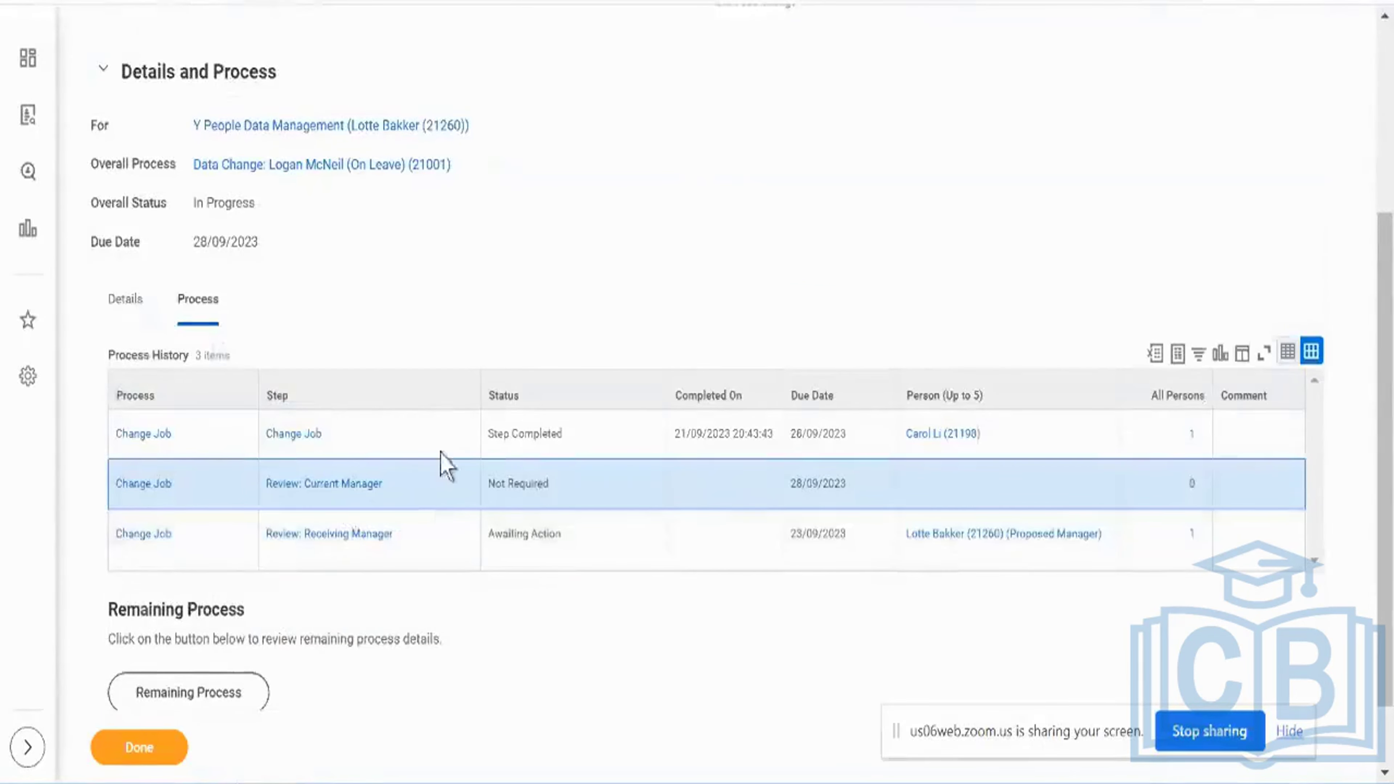
click(454, 436)
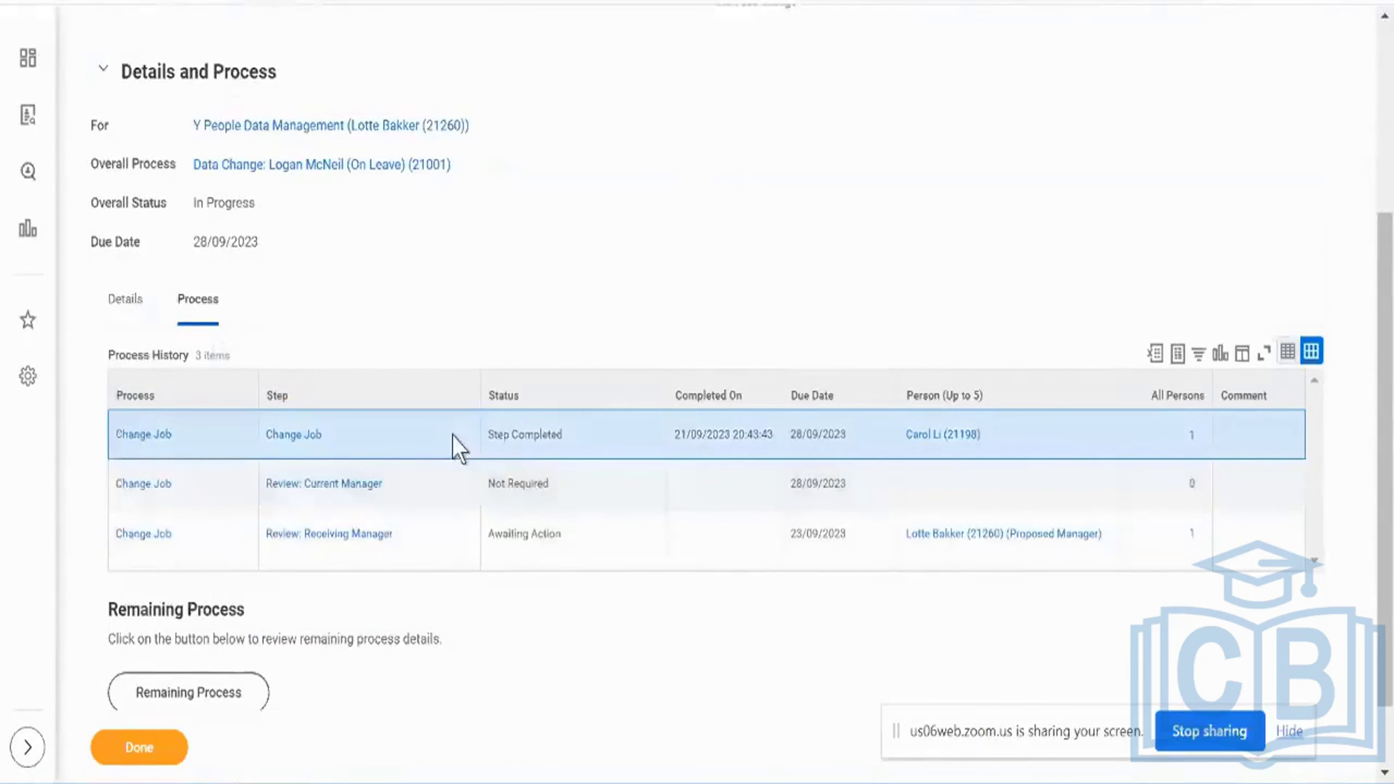